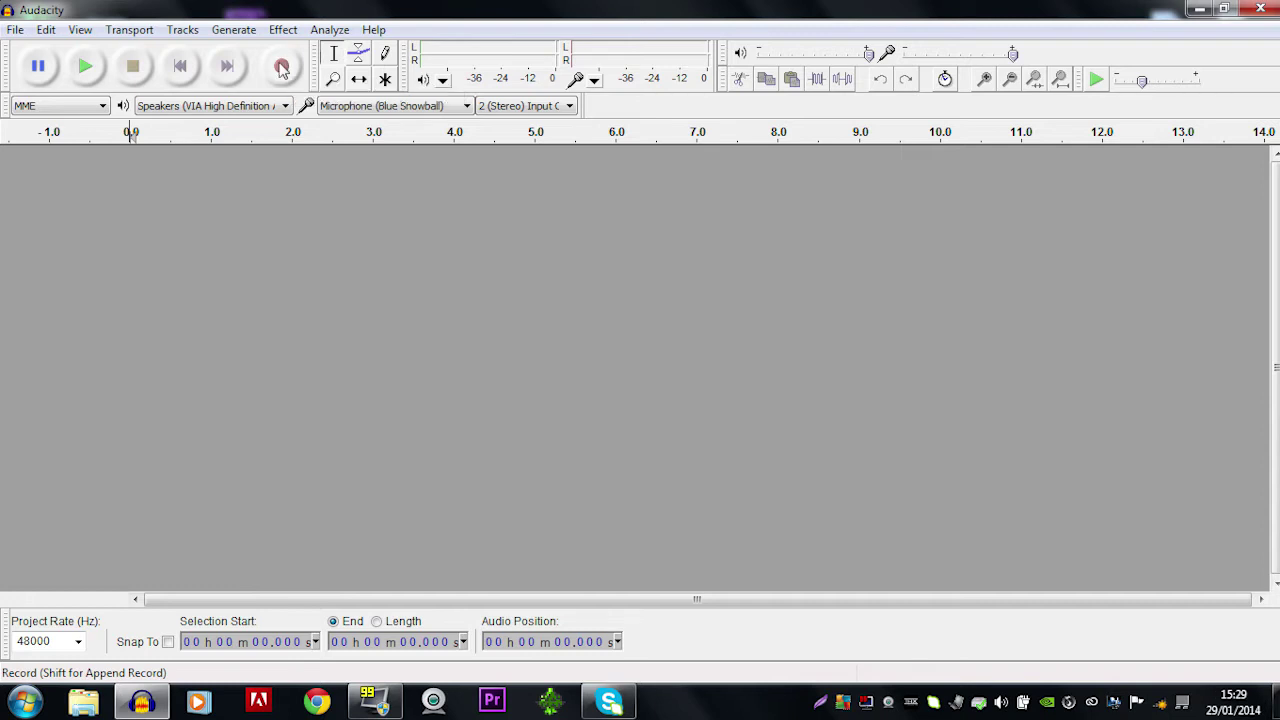
# Record about 10 seconds of speech through the Blue Snowball microphone, leaving silence before and after the talking.
pyautogui.click(282, 66)
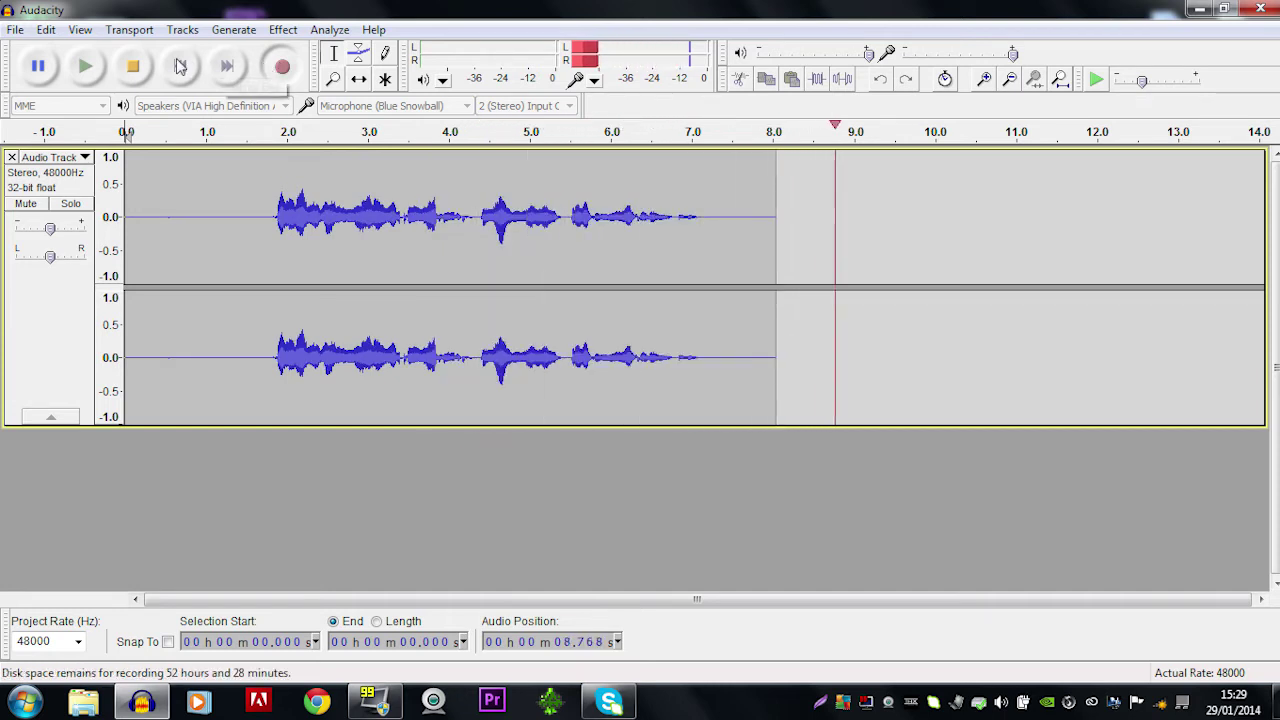
pyautogui.click(132, 66)
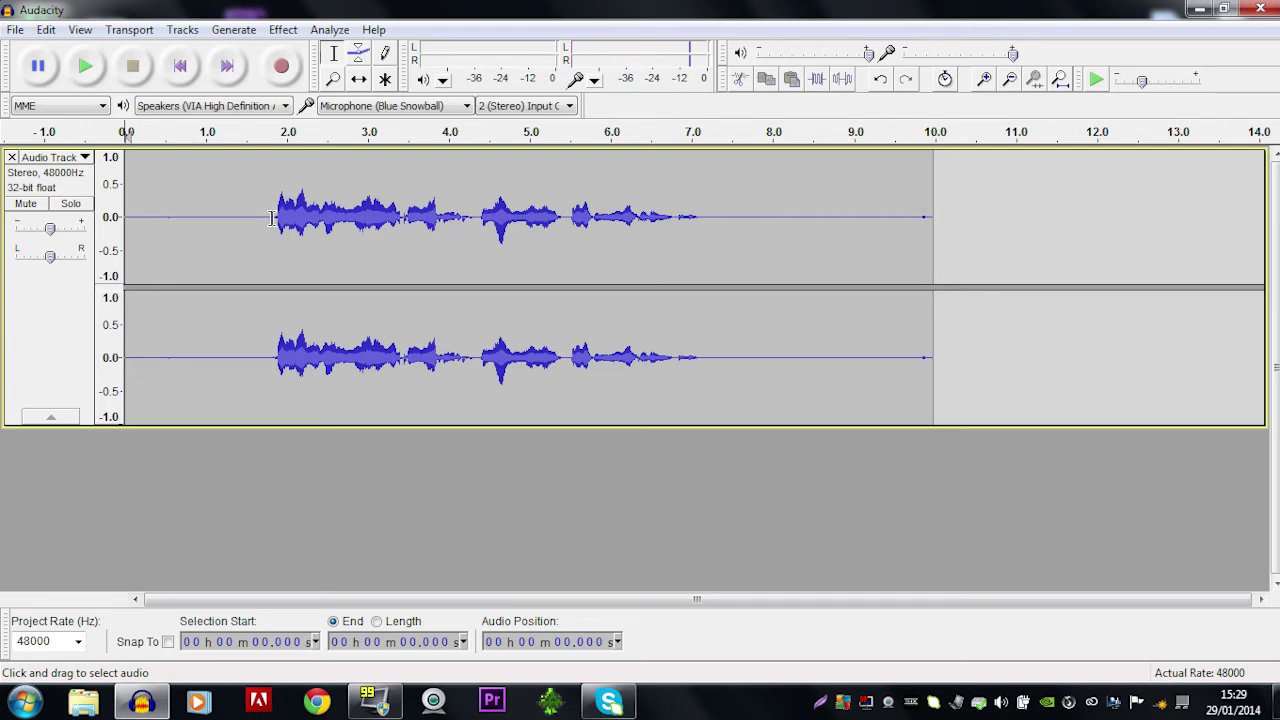
# Capture a Noise Removal profile from the silent opening, about the first 1.8 seconds of the recording, and listen to that section.
pyautogui.moveTo(271, 218); pyautogui.dragTo(115, 244)
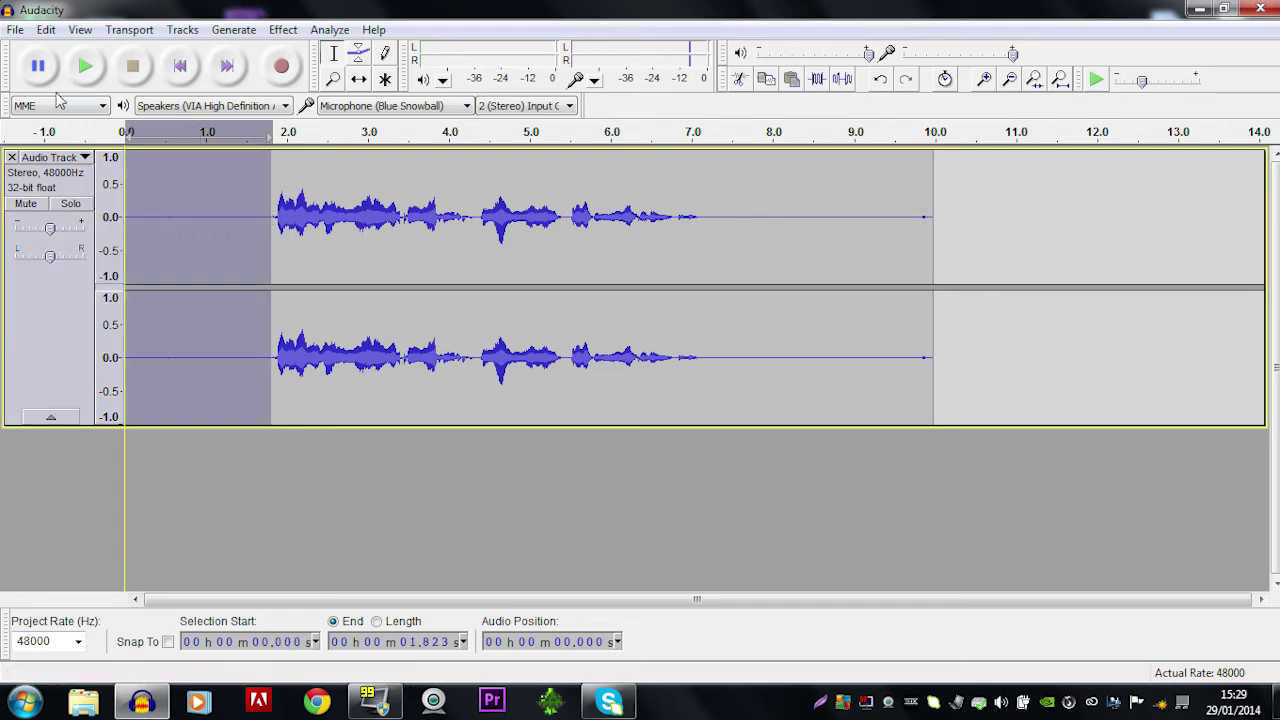
pyautogui.click(86, 72)
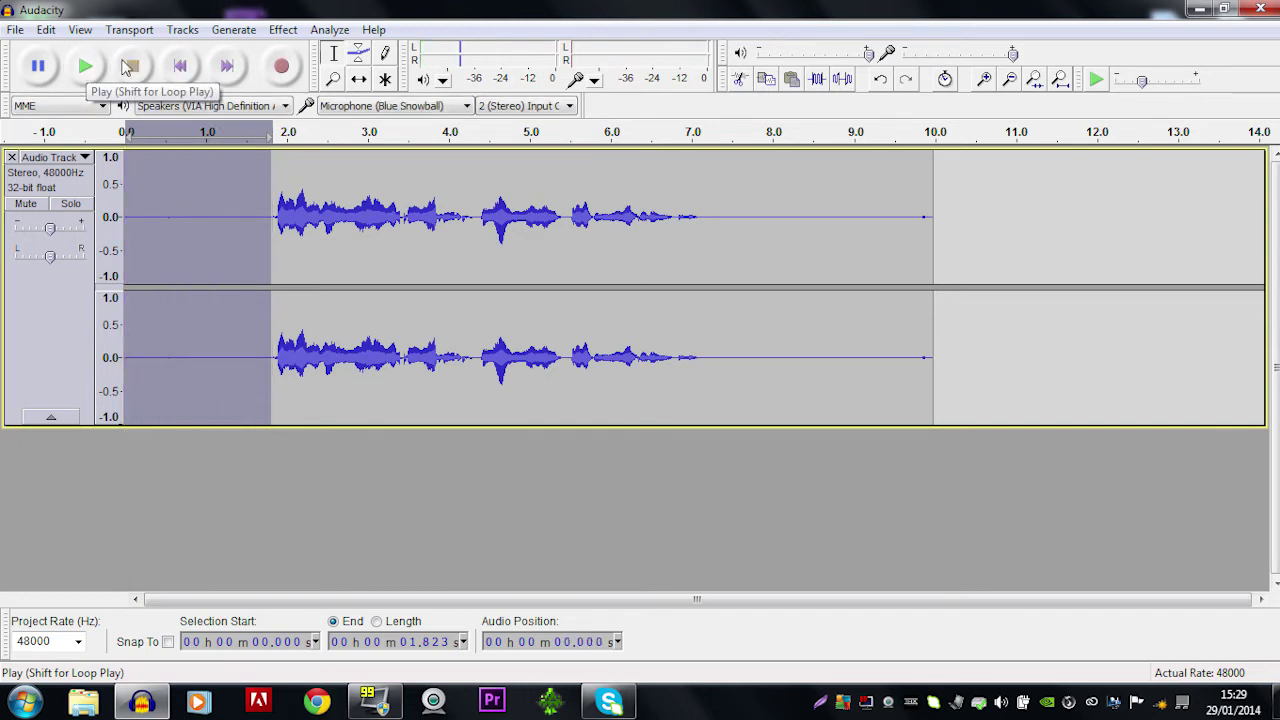
pyautogui.click(280, 31)
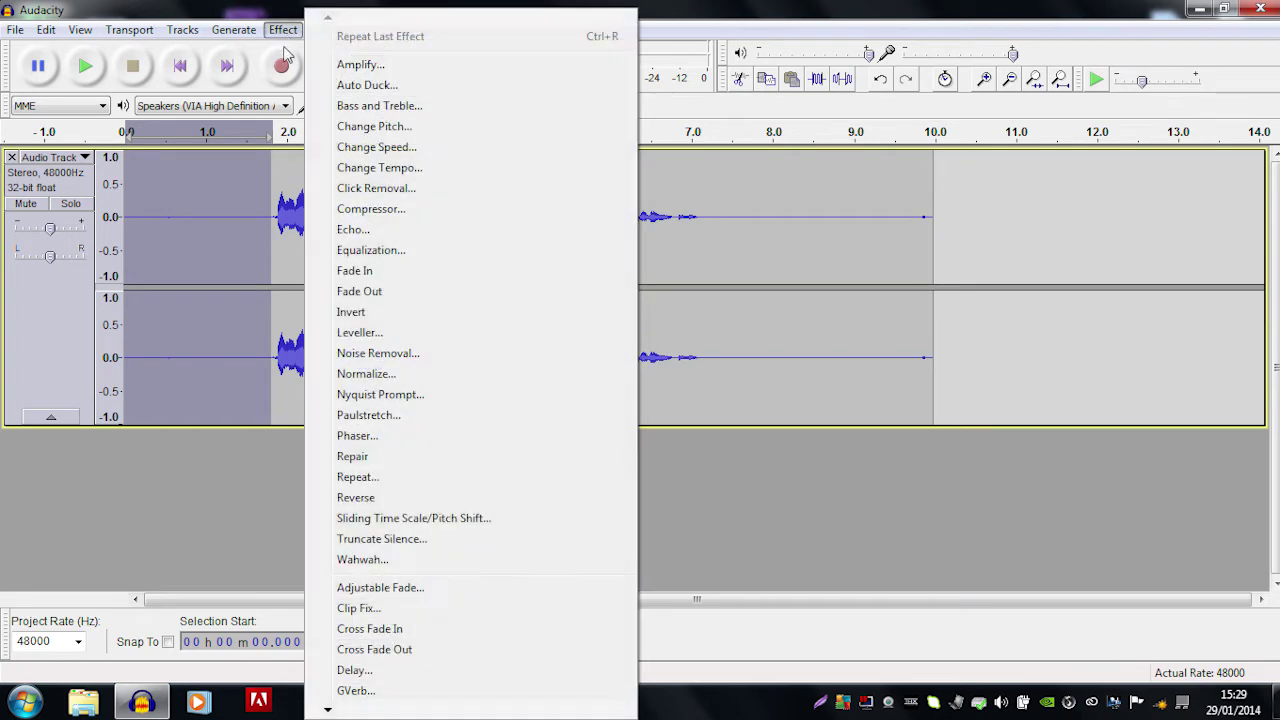
pyautogui.click(391, 358)
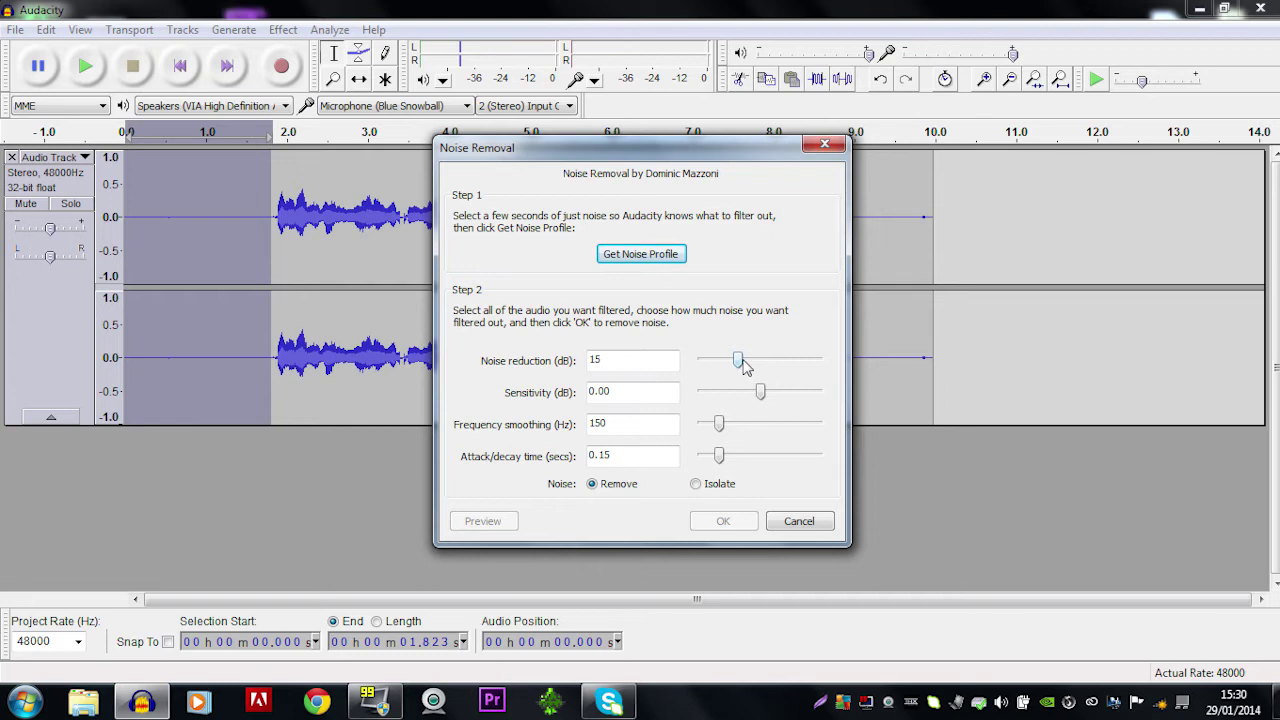
pyautogui.click(668, 256)
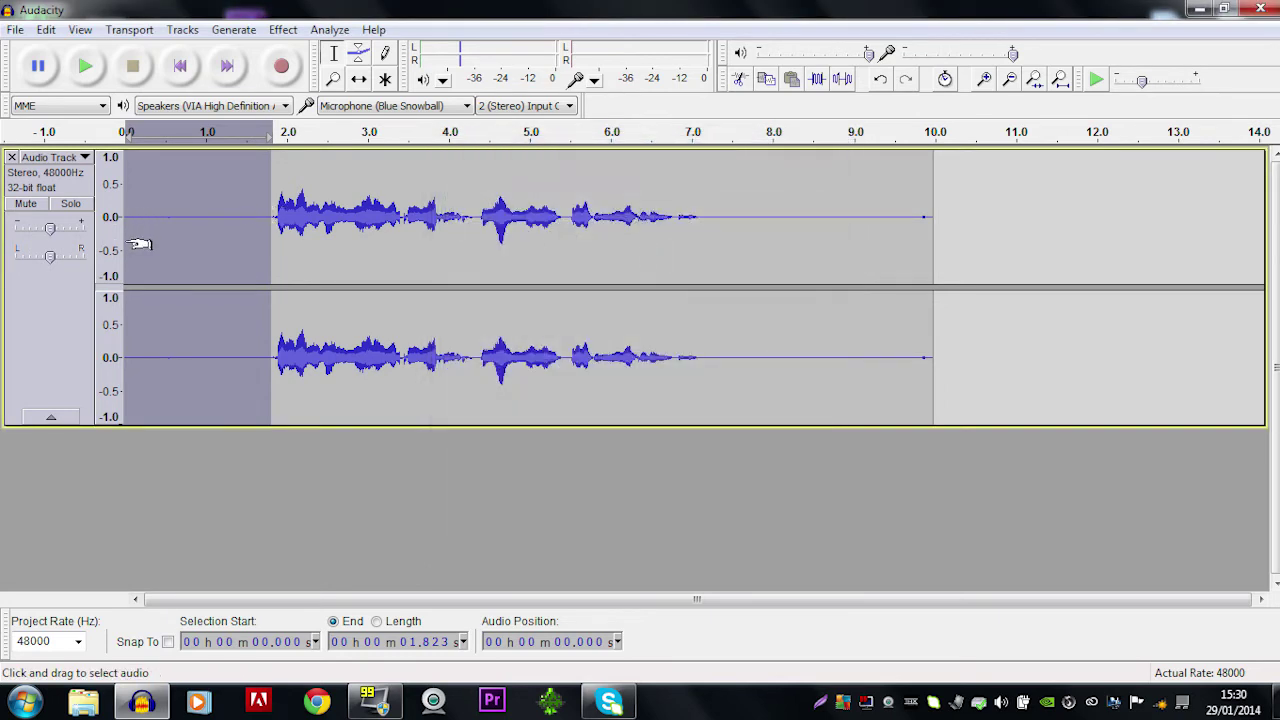
pyautogui.click(84, 66)
# Apply Noise Removal to the whole recording with 15 dB noise reduction, 0.00 dB sensitivity and 150 Hz smoothing, and play back the result.
pyautogui.moveTo(936, 204); pyautogui.dragTo(6, 310)
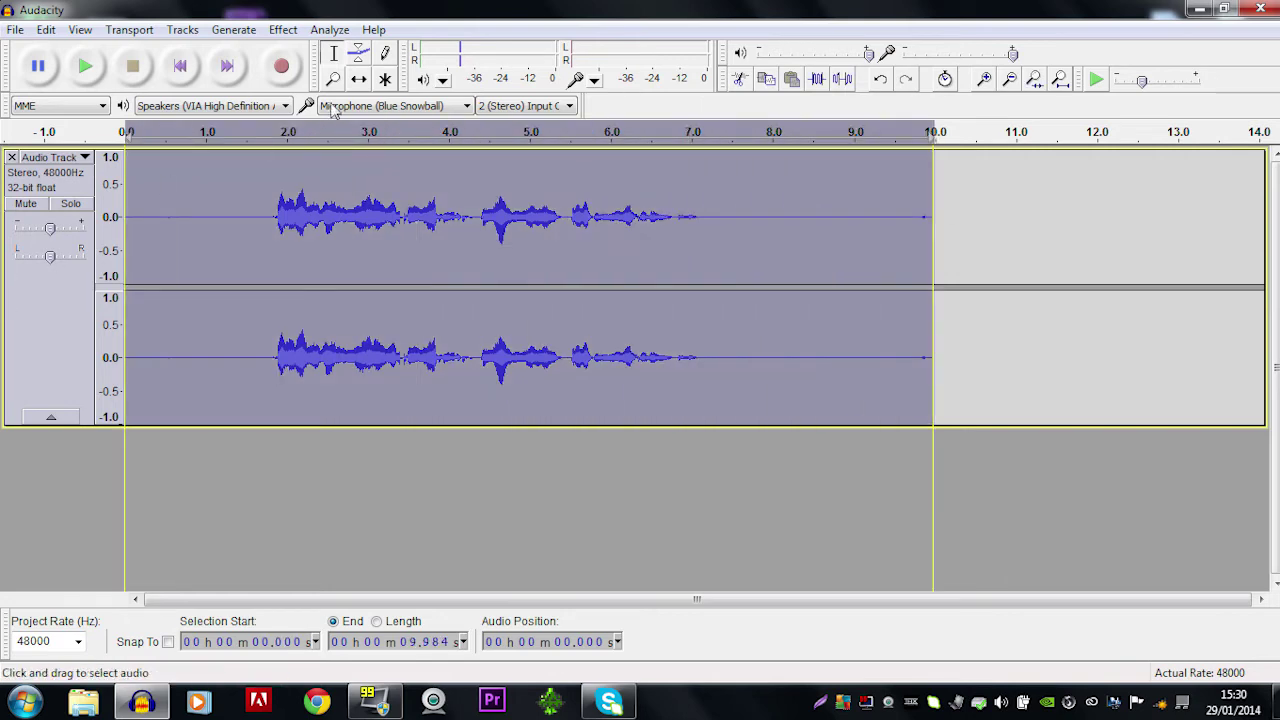
pyautogui.click(283, 30)
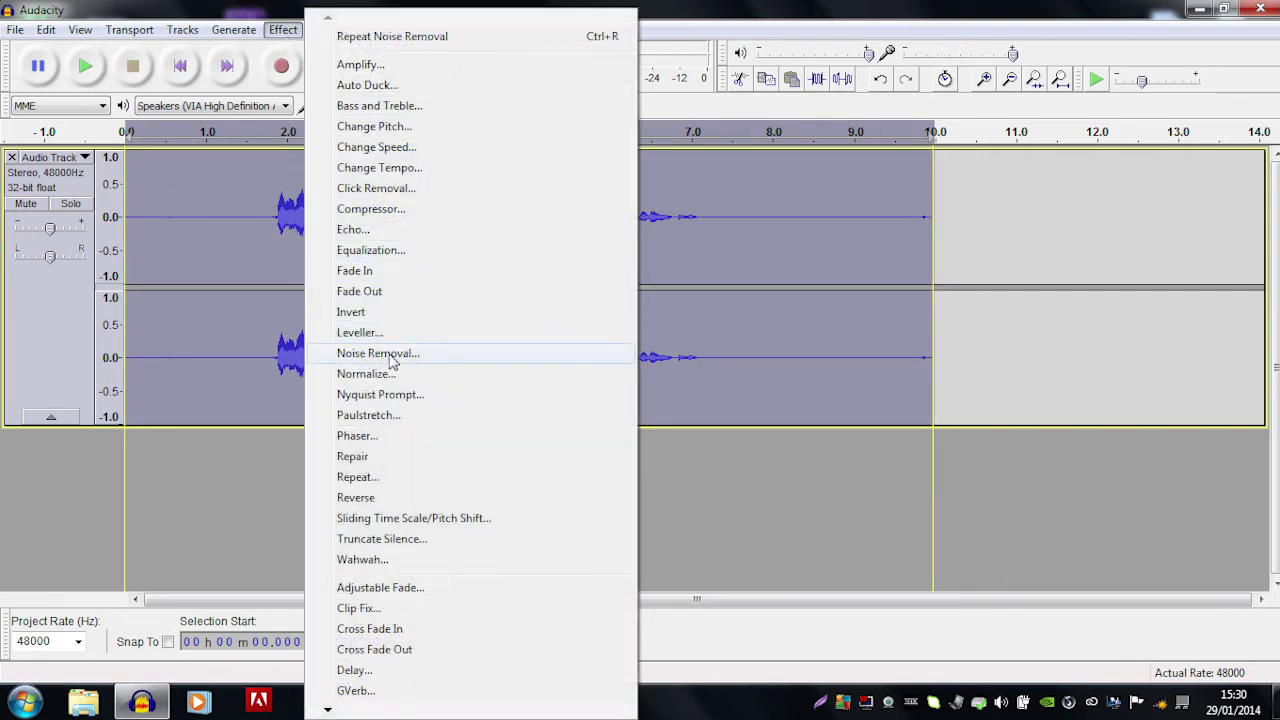
pyautogui.click(395, 354)
pyautogui.click(724, 522)
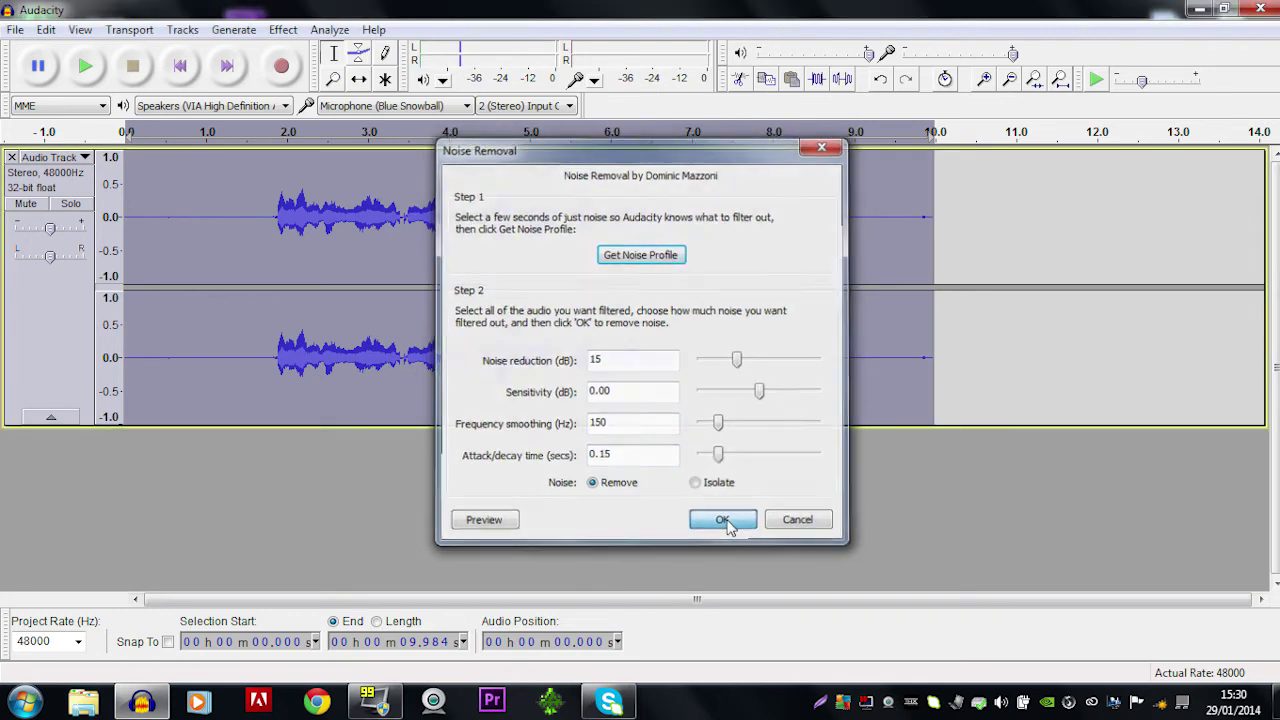
pyautogui.click(86, 67)
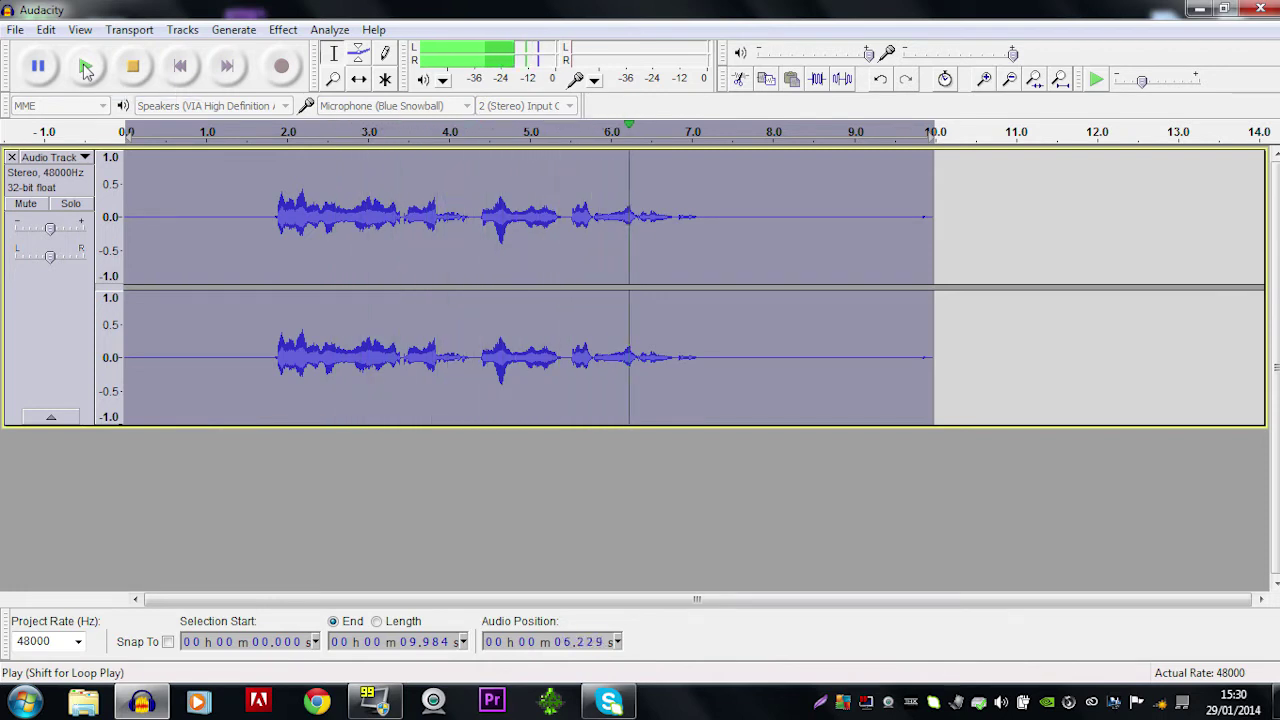
pyautogui.click(135, 70)
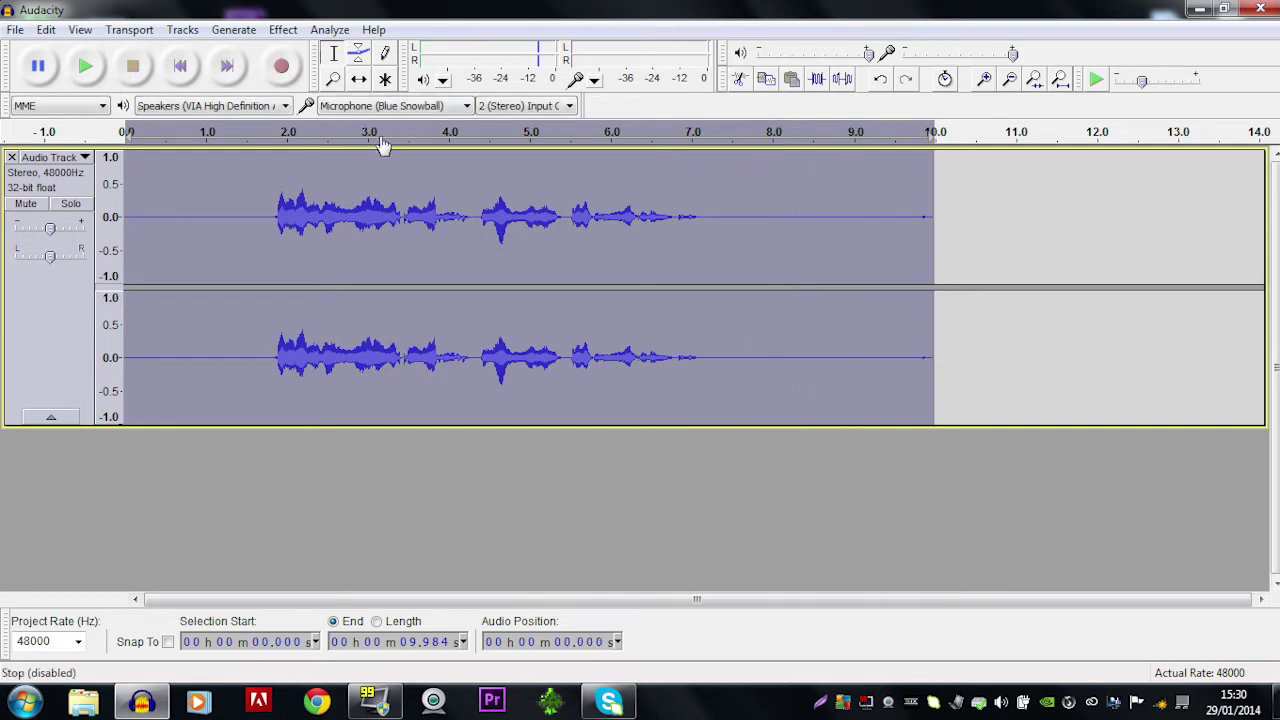
# Delete the silence before the speech, about 1.8 seconds, and the silence after it, about 2.9 seconds.
pyautogui.moveTo(267, 215); pyautogui.dragTo(82, 226)
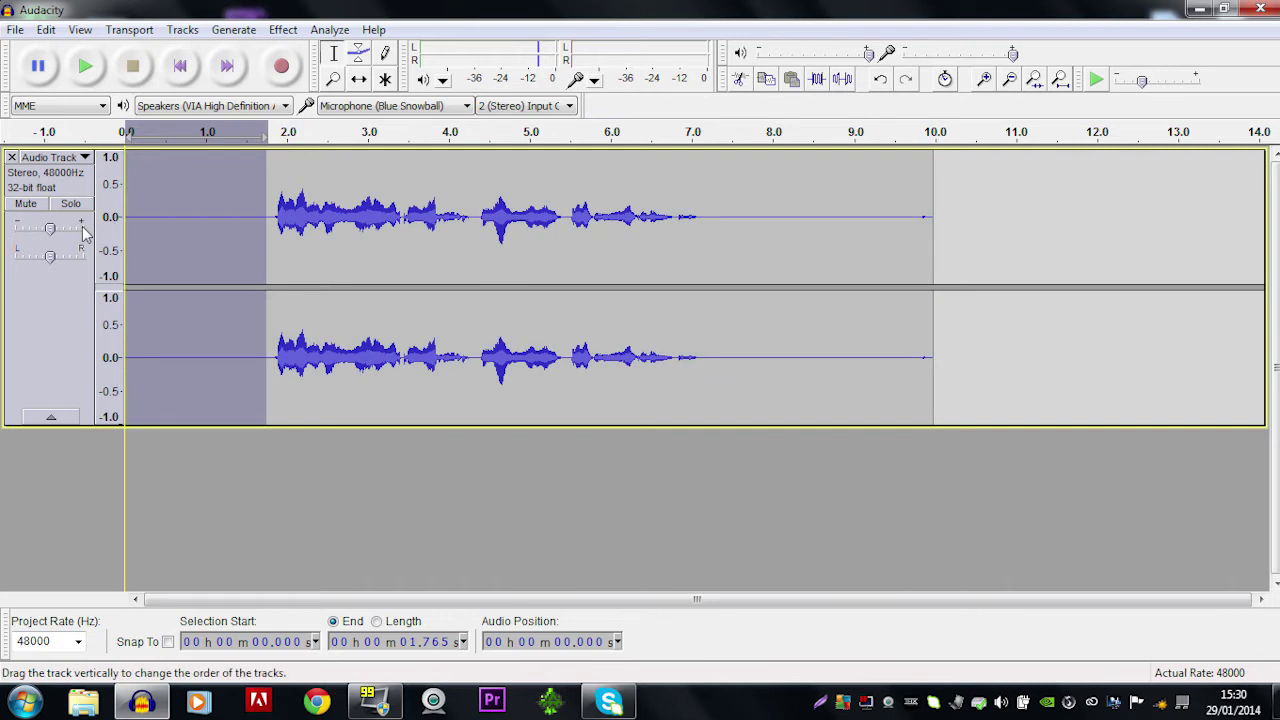
pyautogui.press('Delete')
pyautogui.moveTo(557, 229); pyautogui.dragTo(790, 262)
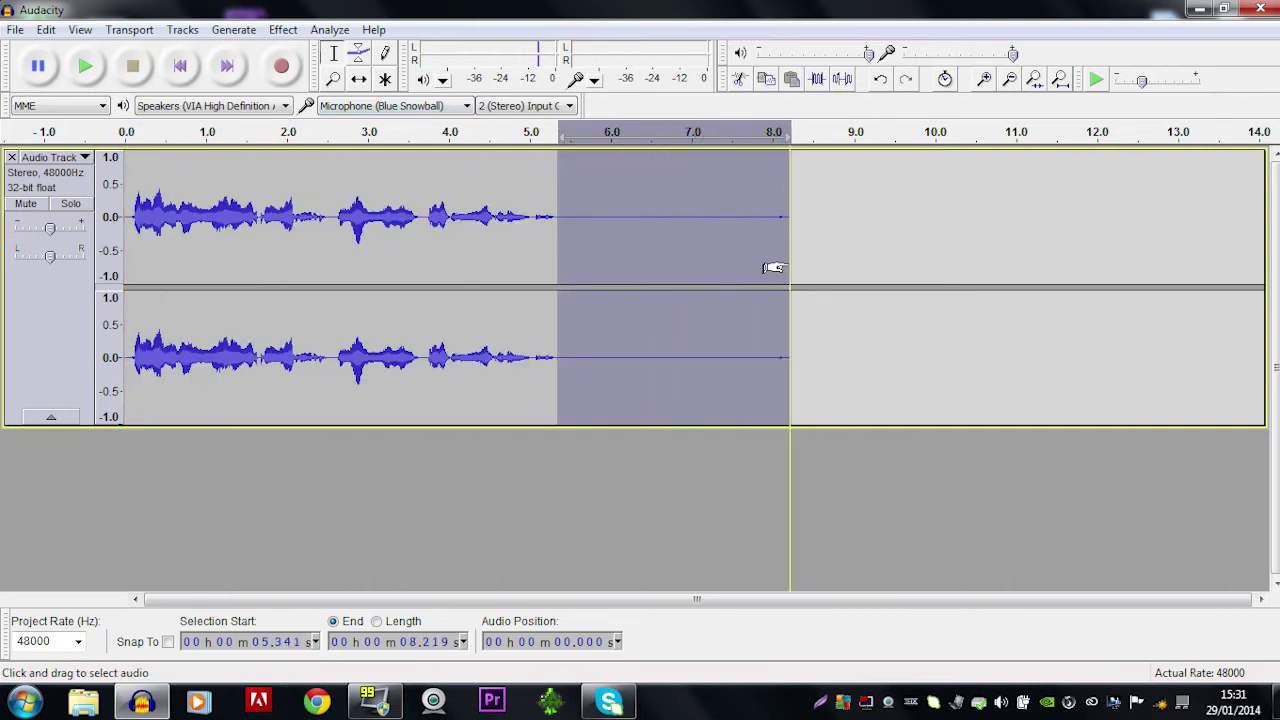
pyautogui.press('Delete')
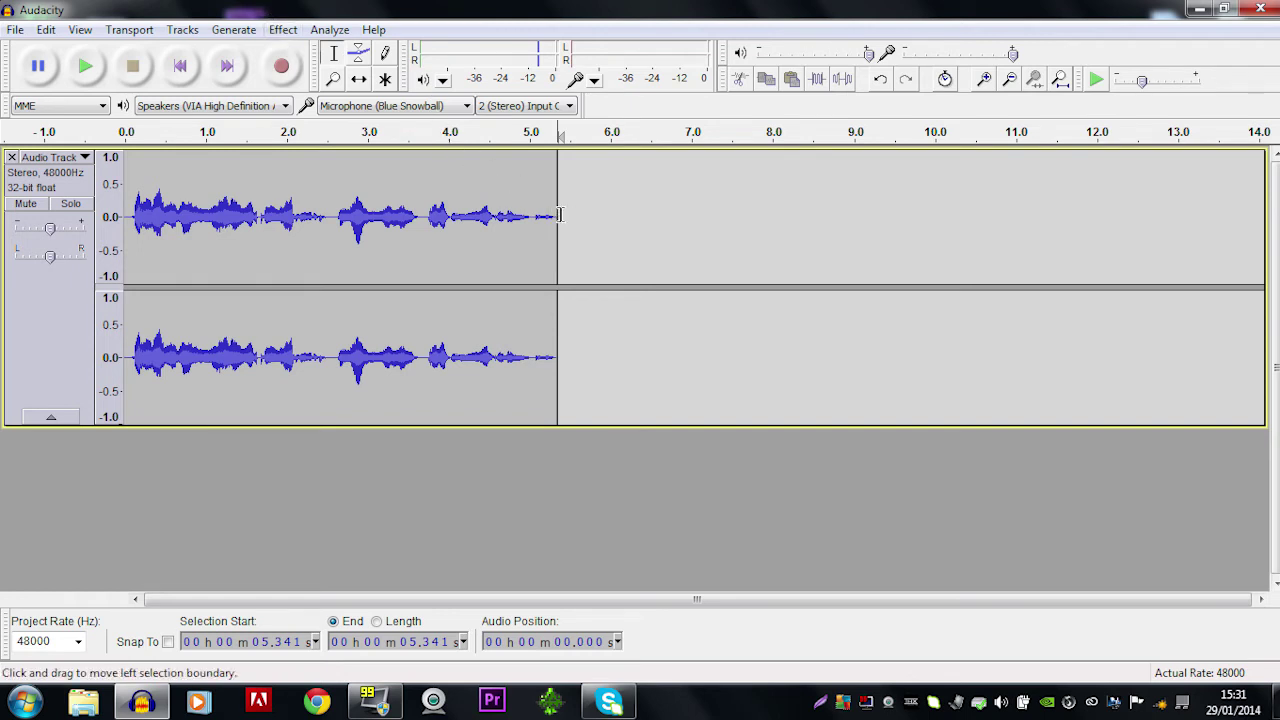
# Normalize the whole trimmed clip to a maximum amplitude of -1.0 dB with DC offset removal, and play it back.
pyautogui.moveTo(563, 216); pyautogui.dragTo(82, 263)
pyautogui.click(283, 29)
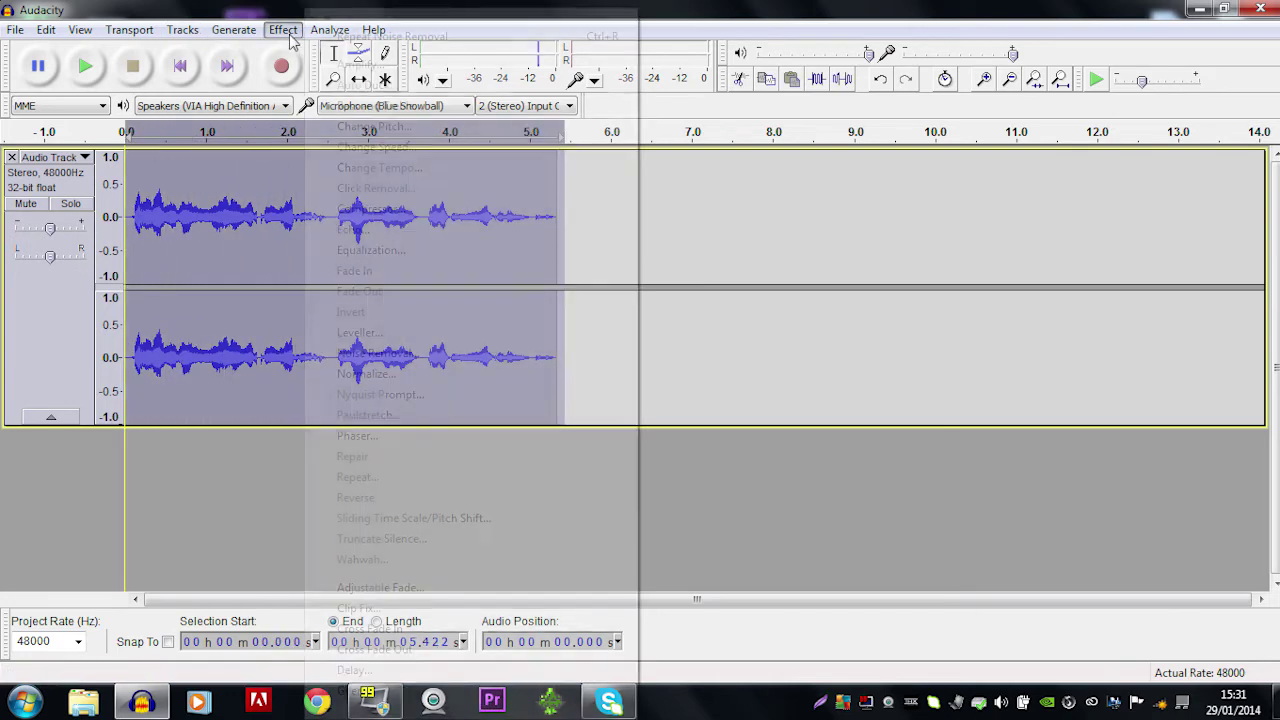
pyautogui.click(365, 374)
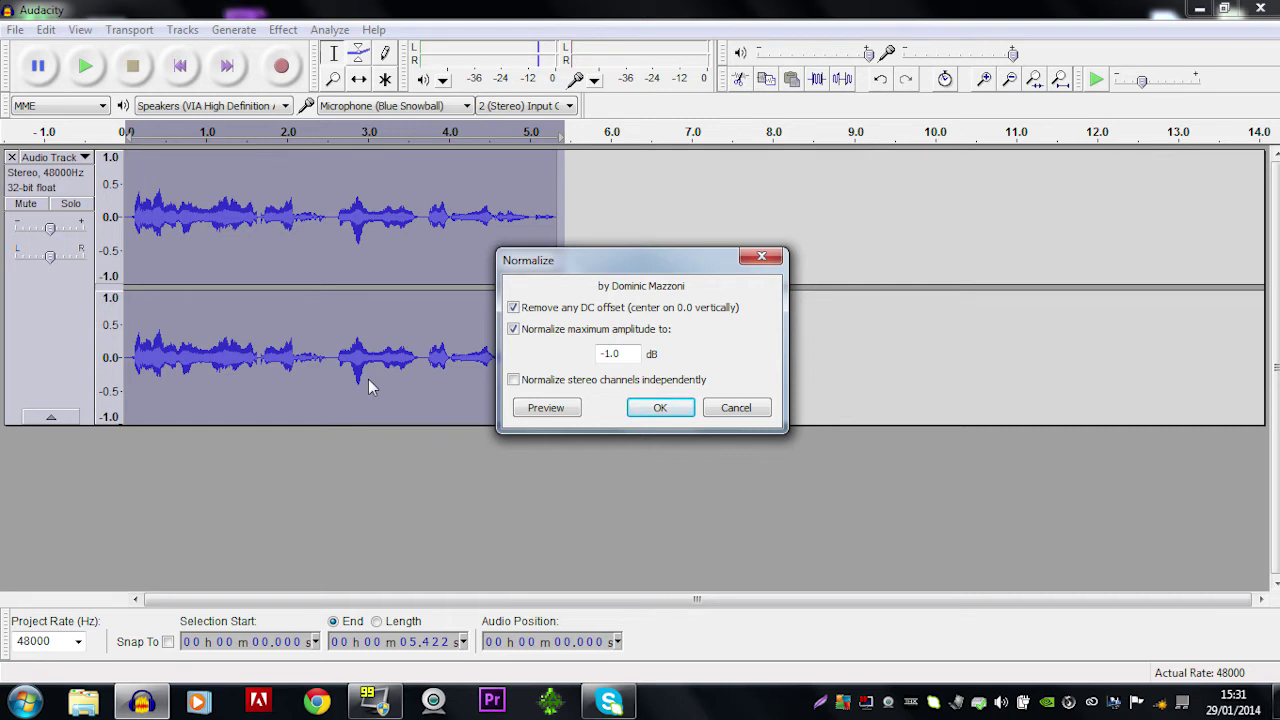
pyautogui.click(660, 408)
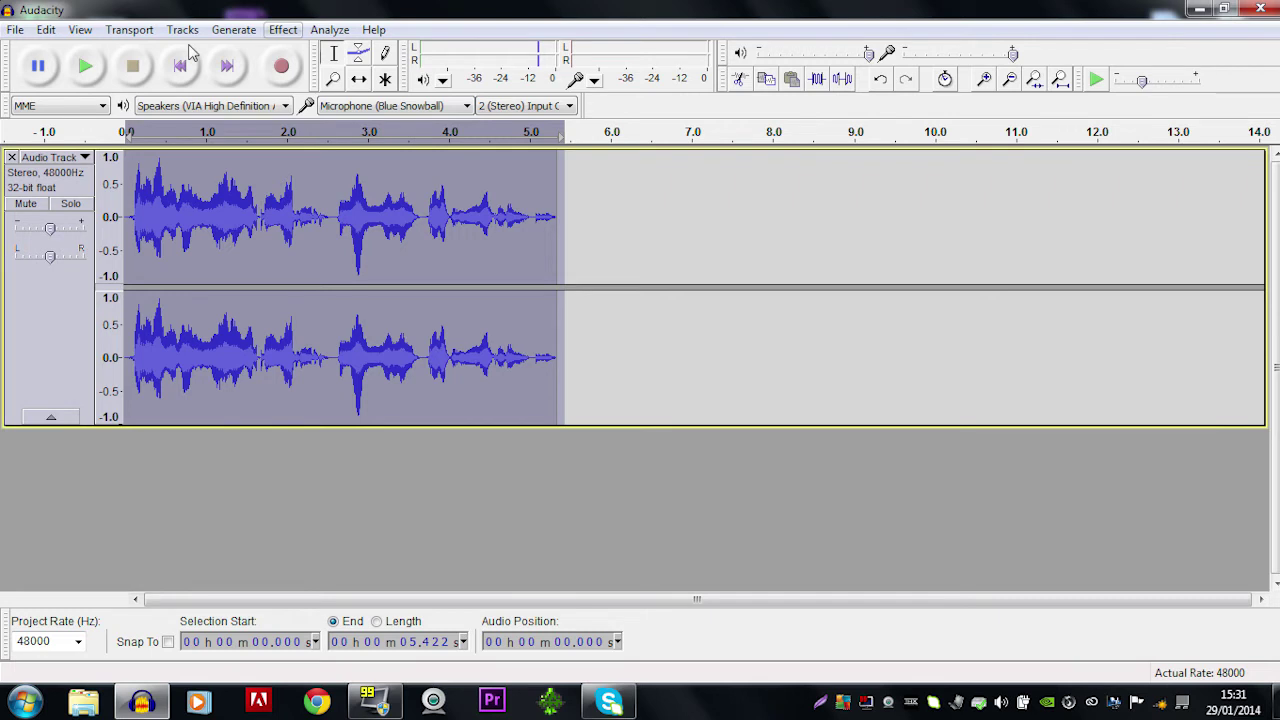
pyautogui.click(86, 72)
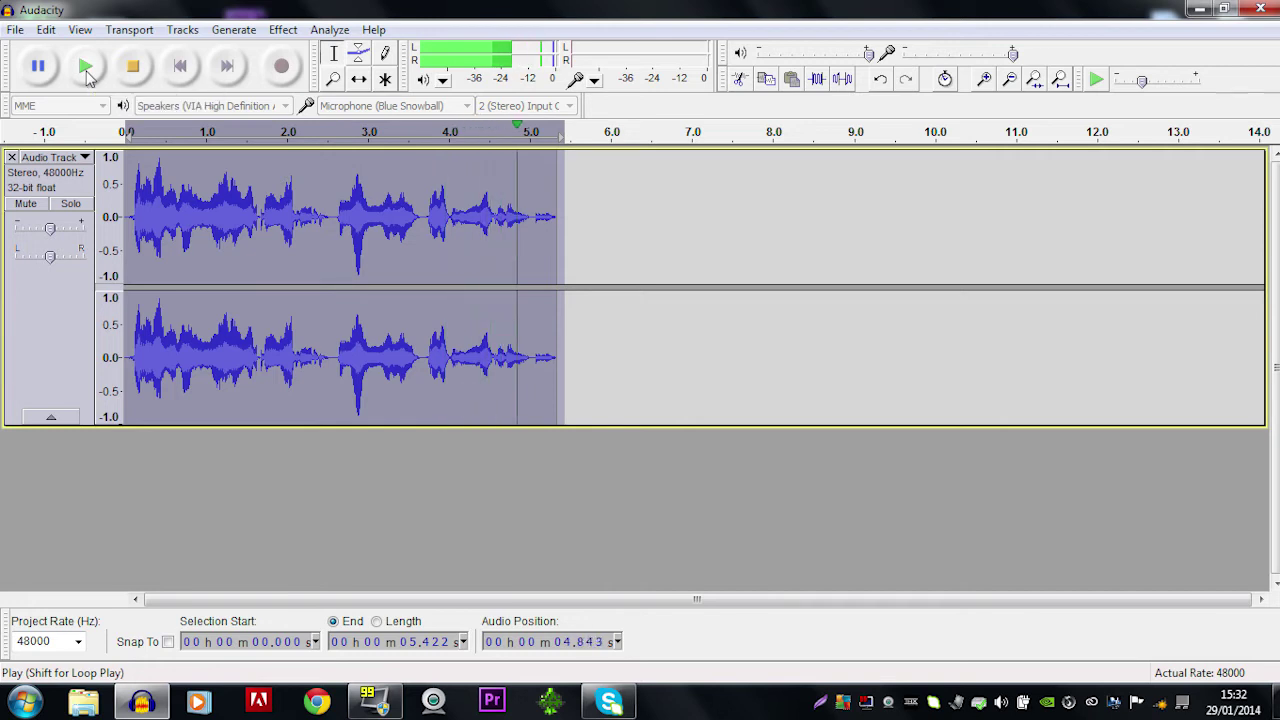
# Preview and apply Equalization to the clip using the unnamed drawn curve with a filter length of 4001.
pyautogui.click(284, 30)
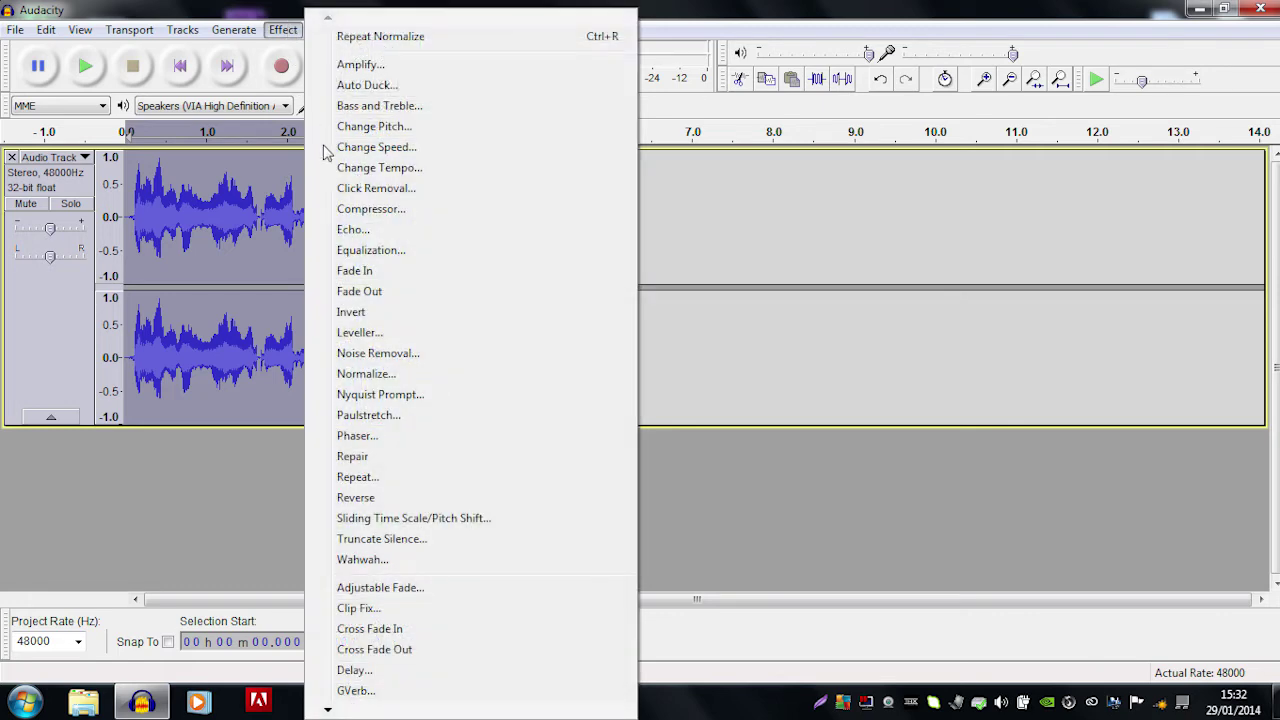
pyautogui.click(404, 257)
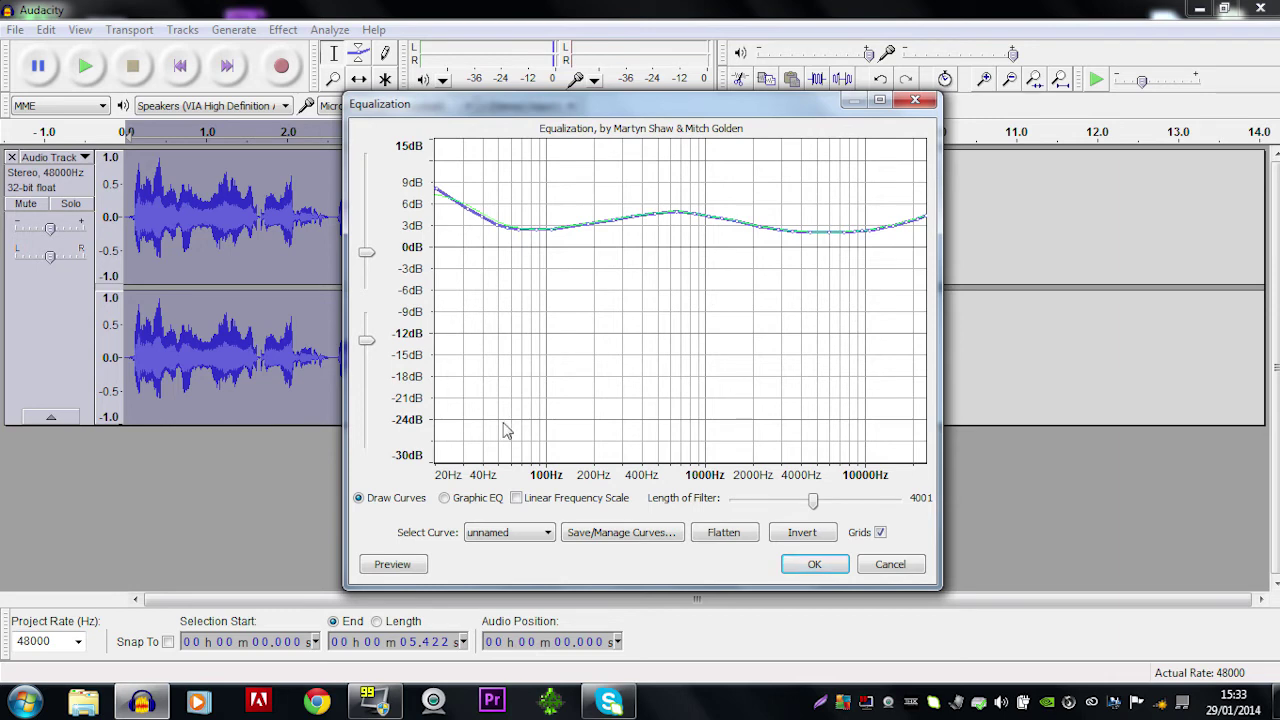
pyautogui.click(406, 567)
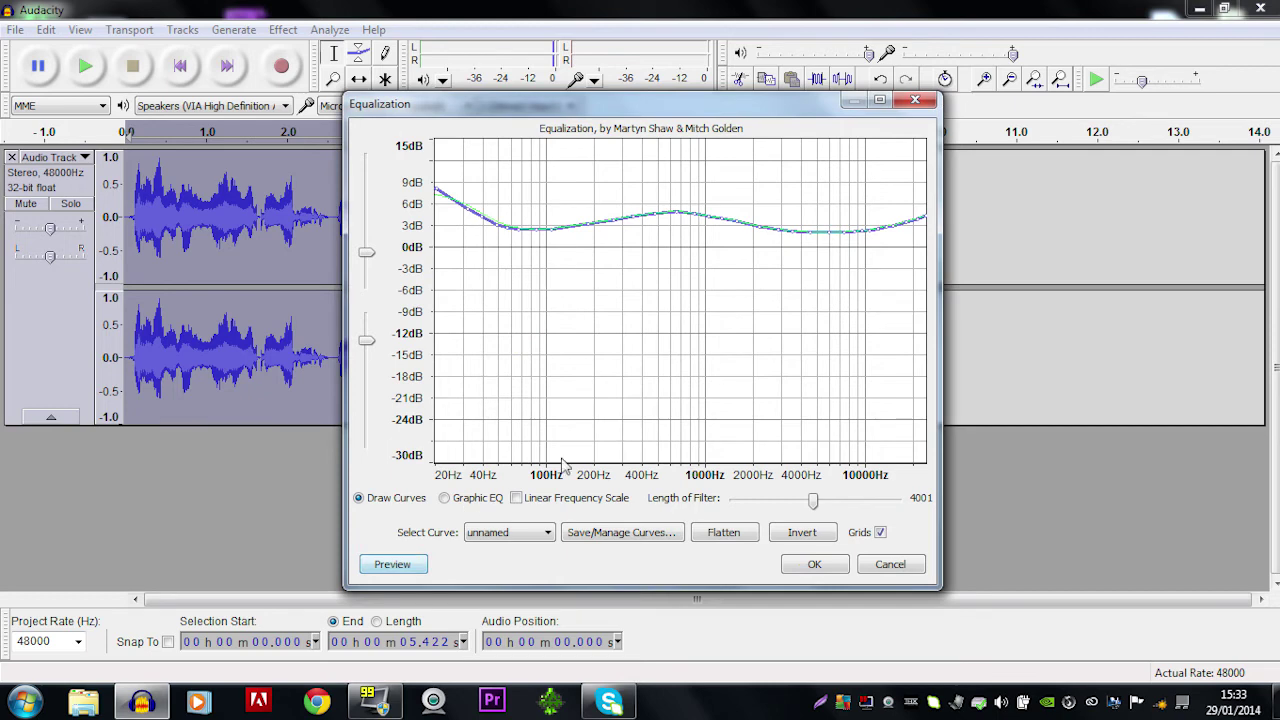
pyautogui.click(813, 565)
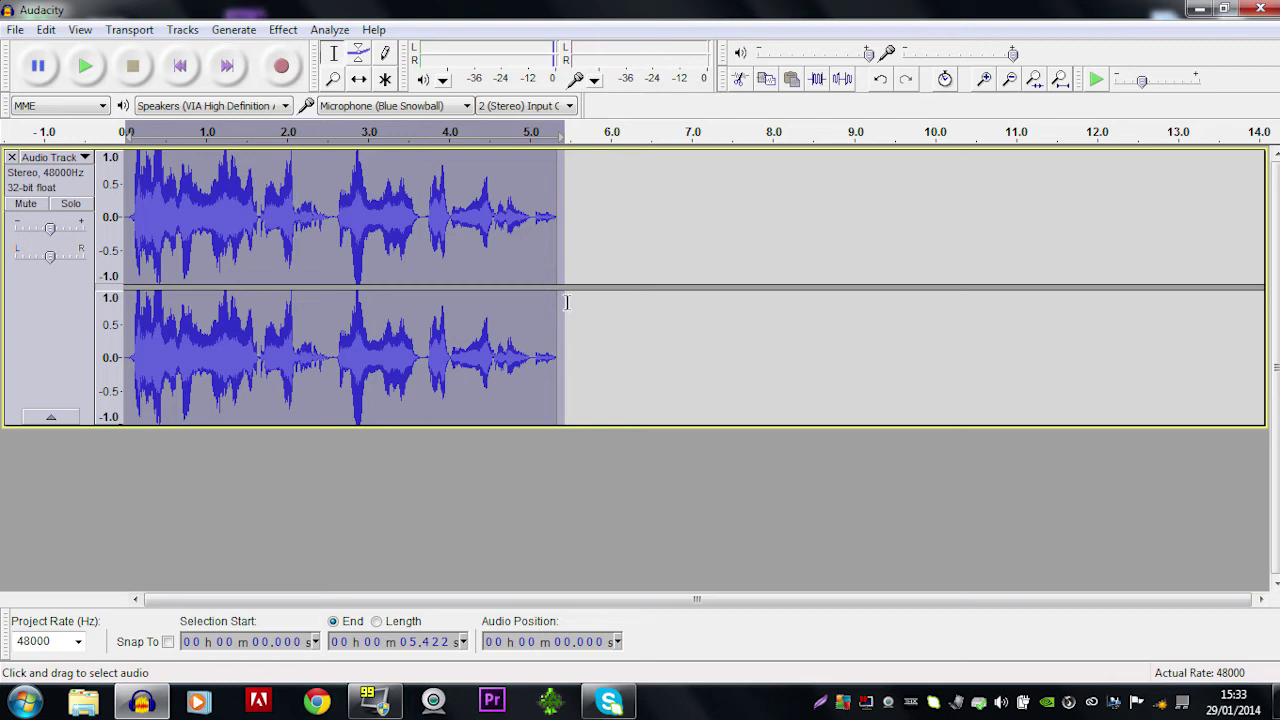
# Preview and apply the Compressor with threshold -15 dB, noise floor -40 dB, ratio 2:1, attack 0.2 secs, decay 1.0 secs and make-up gain.
pyautogui.click(286, 30)
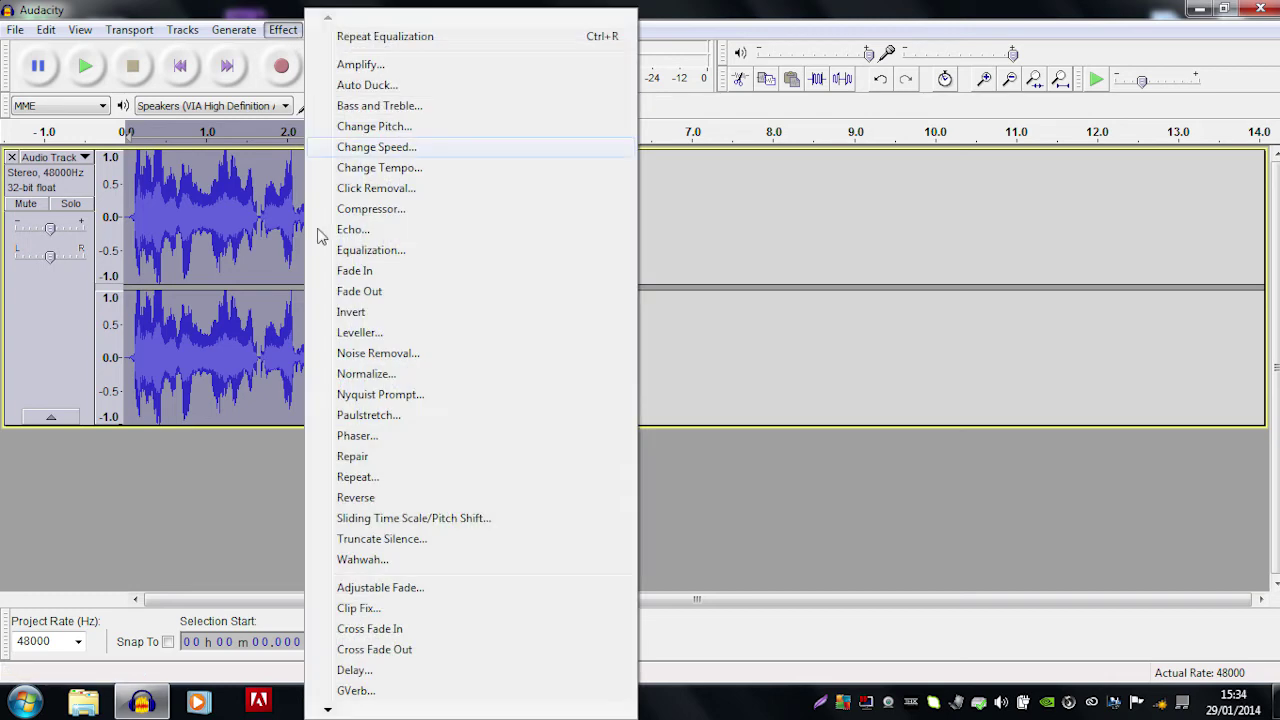
pyautogui.click(412, 216)
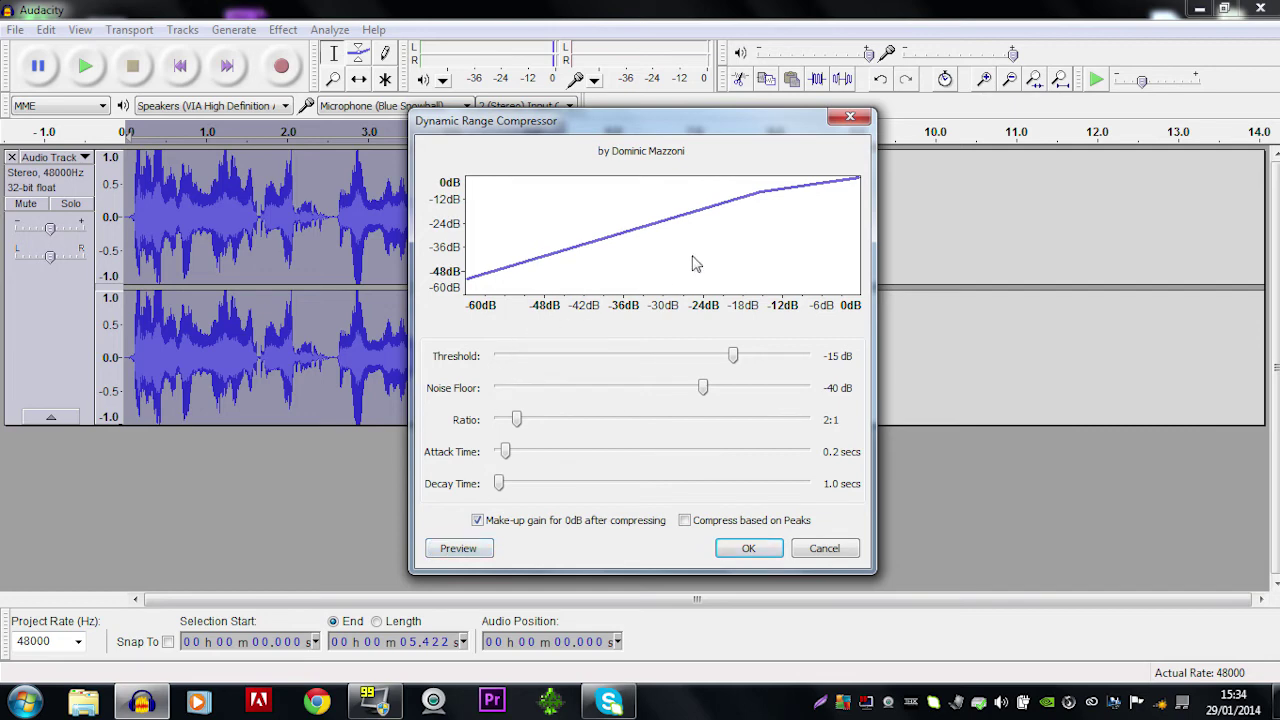
pyautogui.click(460, 550)
pyautogui.click(750, 550)
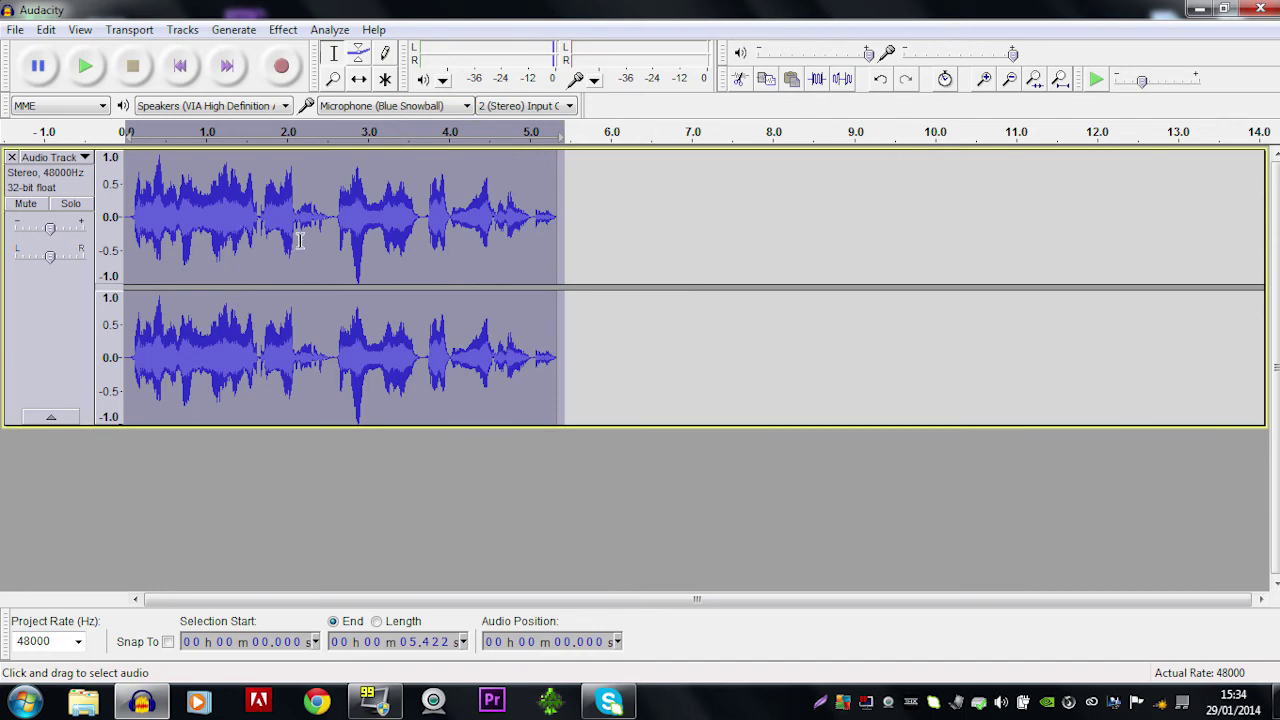
# Boost the clip's bass by 6 dB and treble by 3 dB with Bass and Treble, previewing before applying.
pyautogui.click(283, 30)
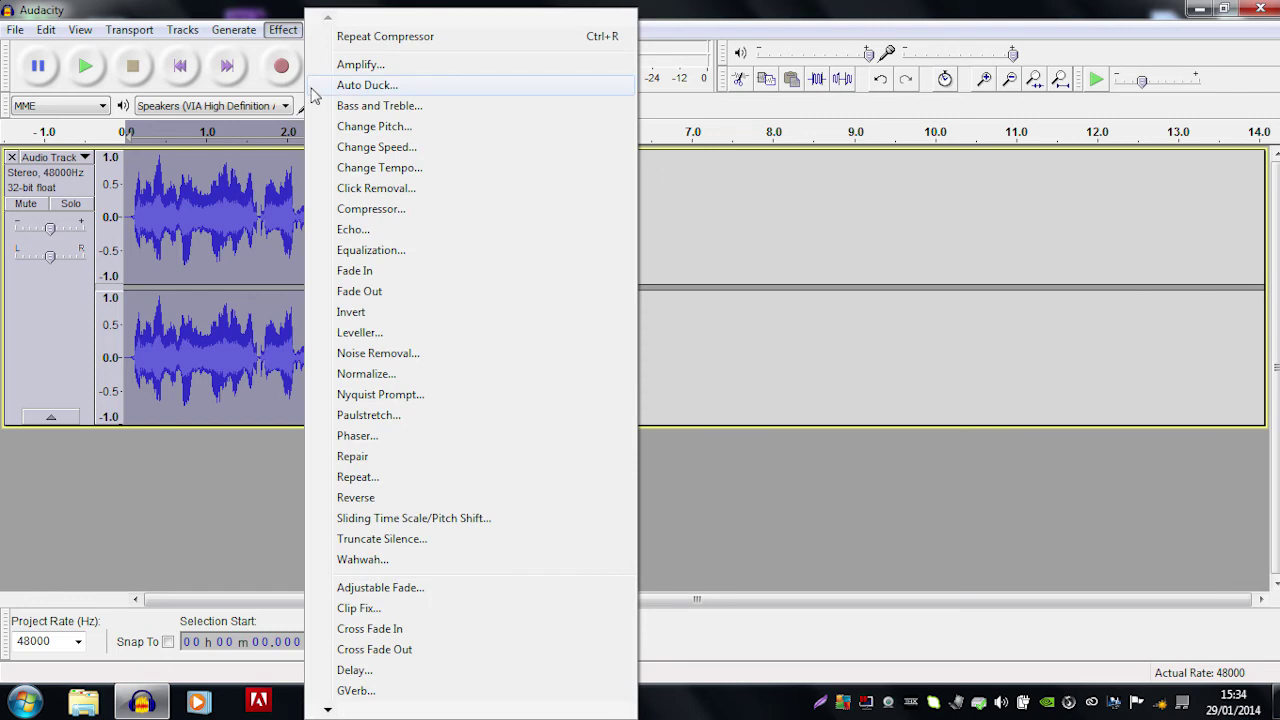
pyautogui.click(357, 106)
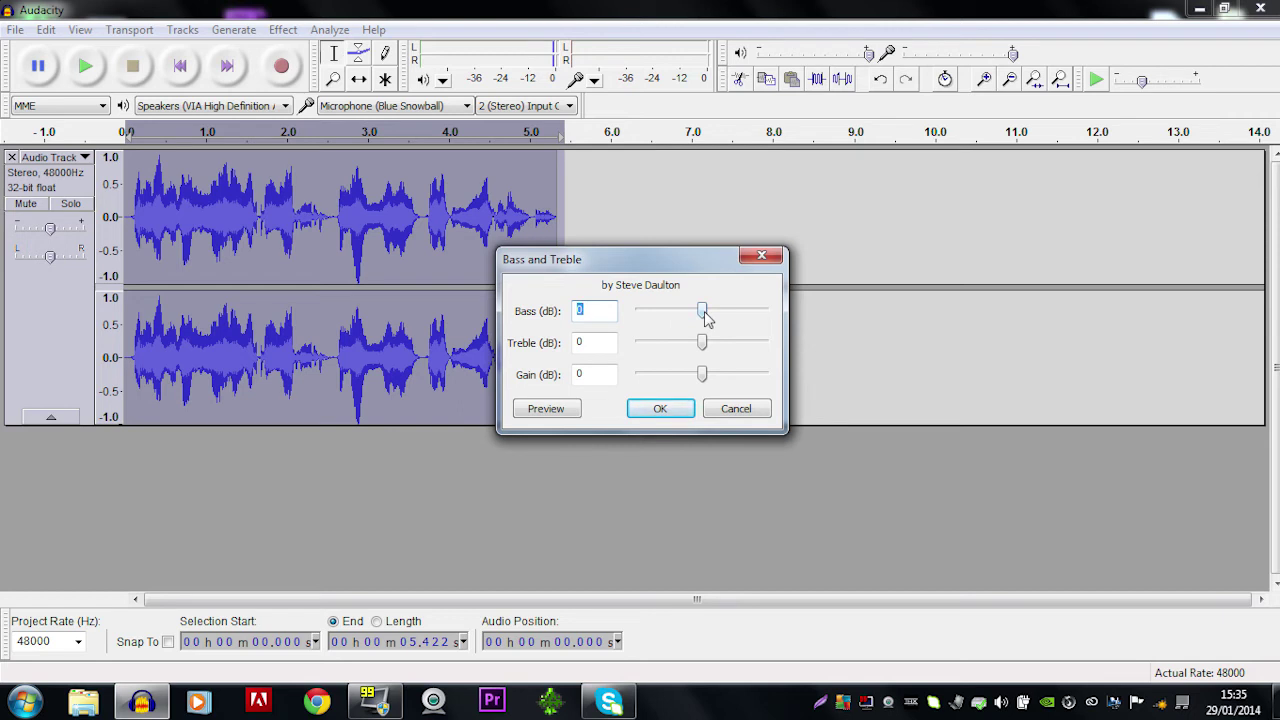
pyautogui.moveTo(705, 316); pyautogui.dragTo(731, 320)
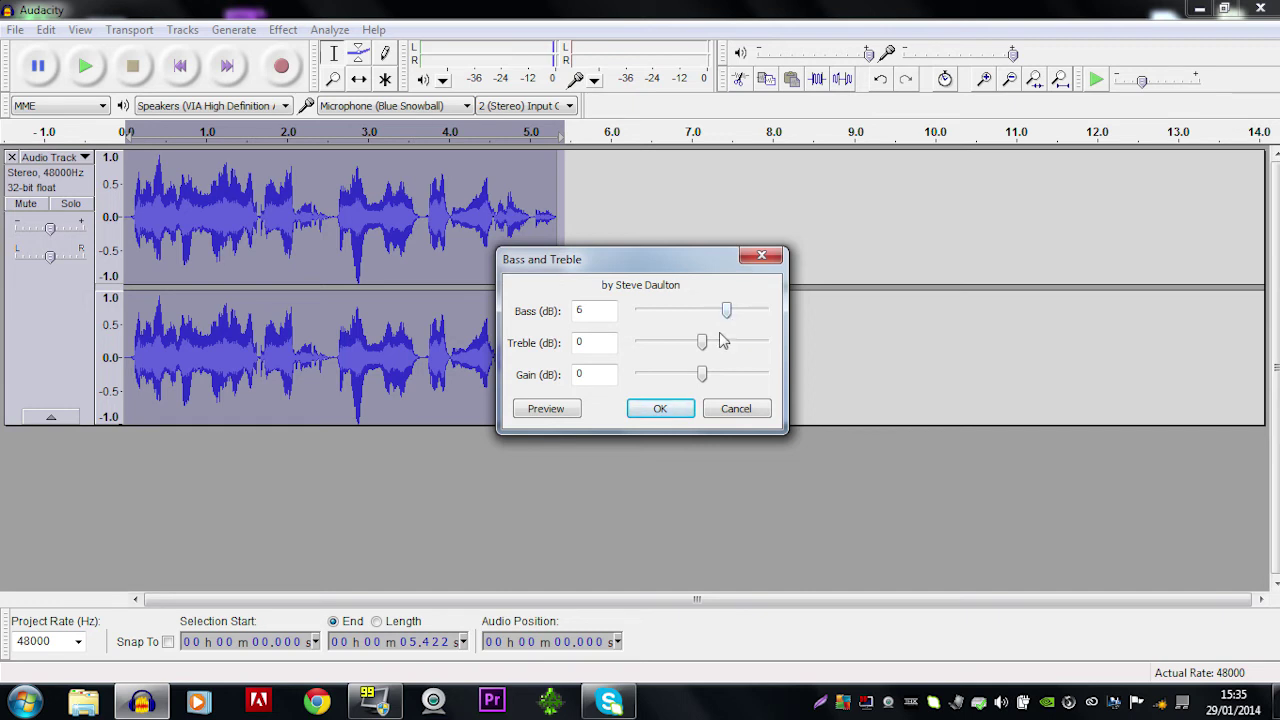
pyautogui.moveTo(703, 342); pyautogui.dragTo(720, 343)
pyautogui.click(546, 410)
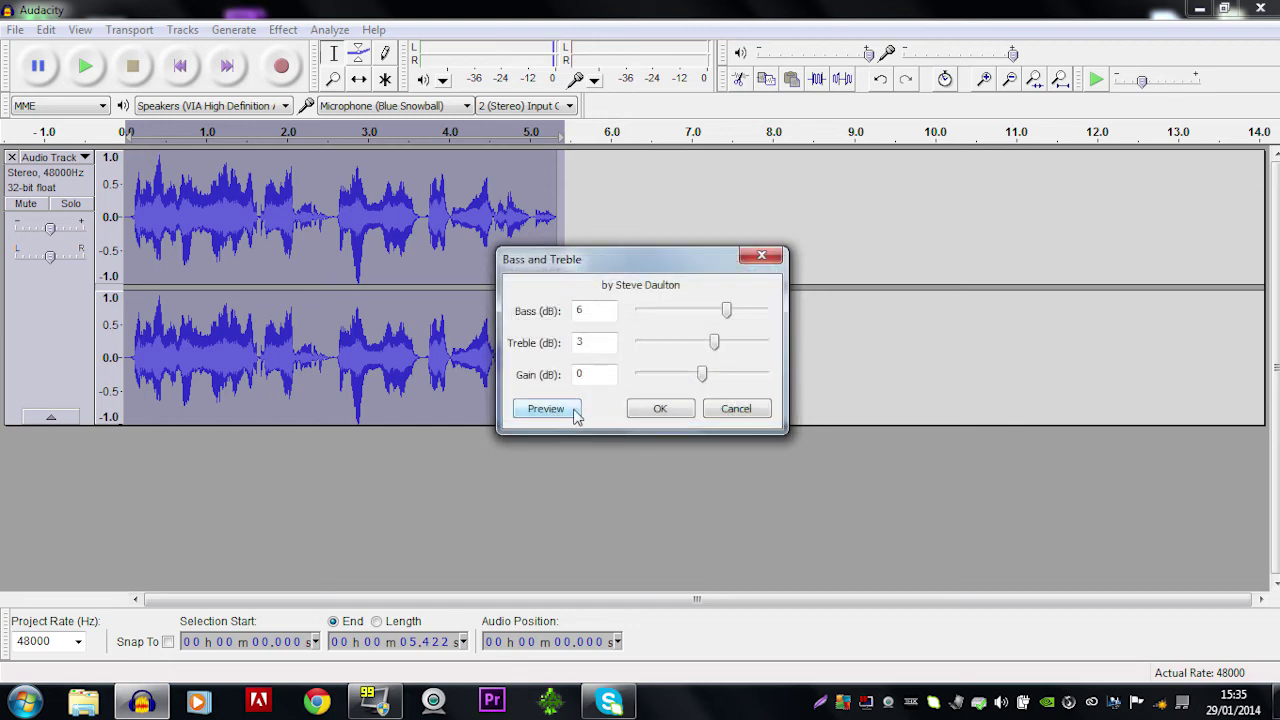
pyautogui.click(665, 410)
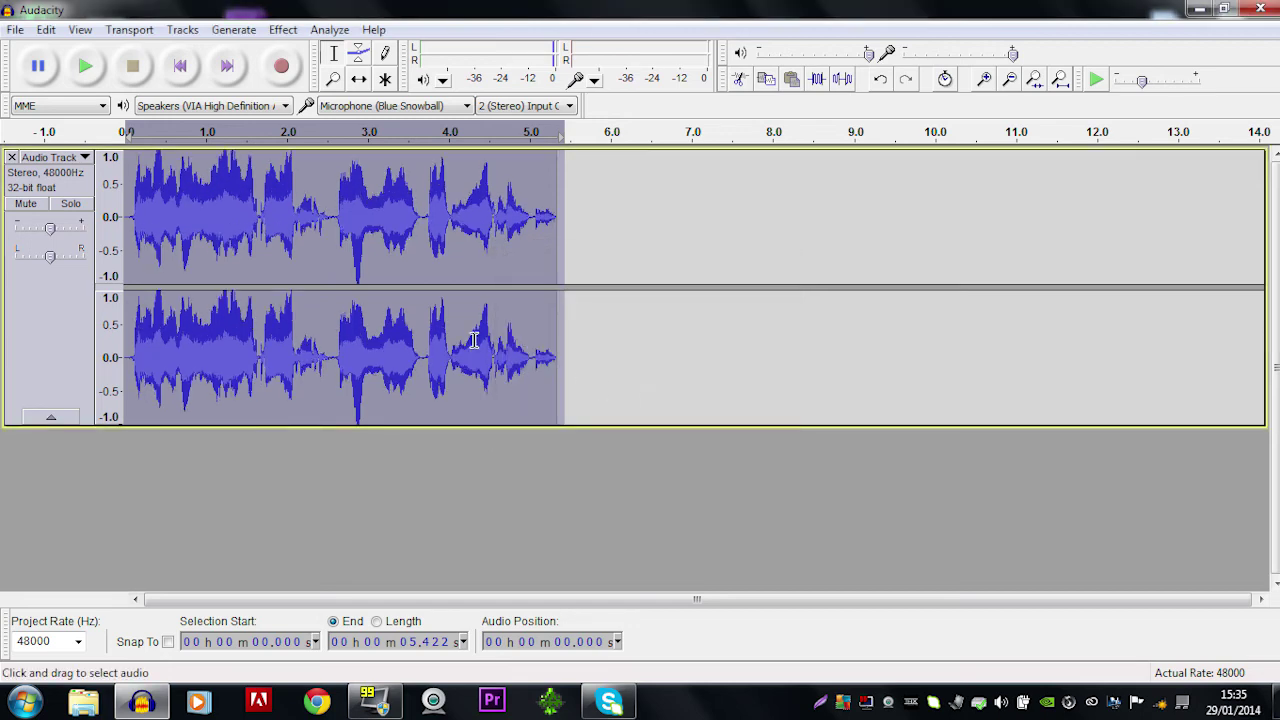
# Normalize the boosted clip again to -1.0 dB with DC offset removal, and listen to the final sound.
pyautogui.click(283, 30)
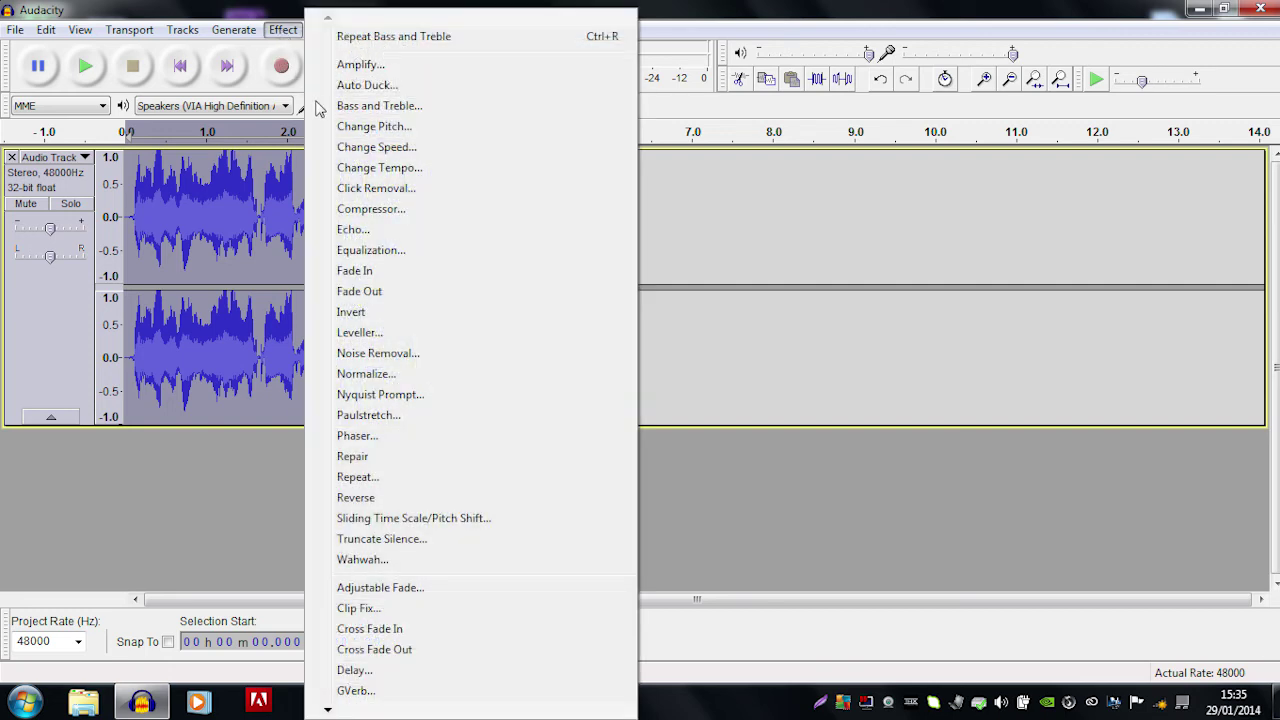
pyautogui.click(390, 378)
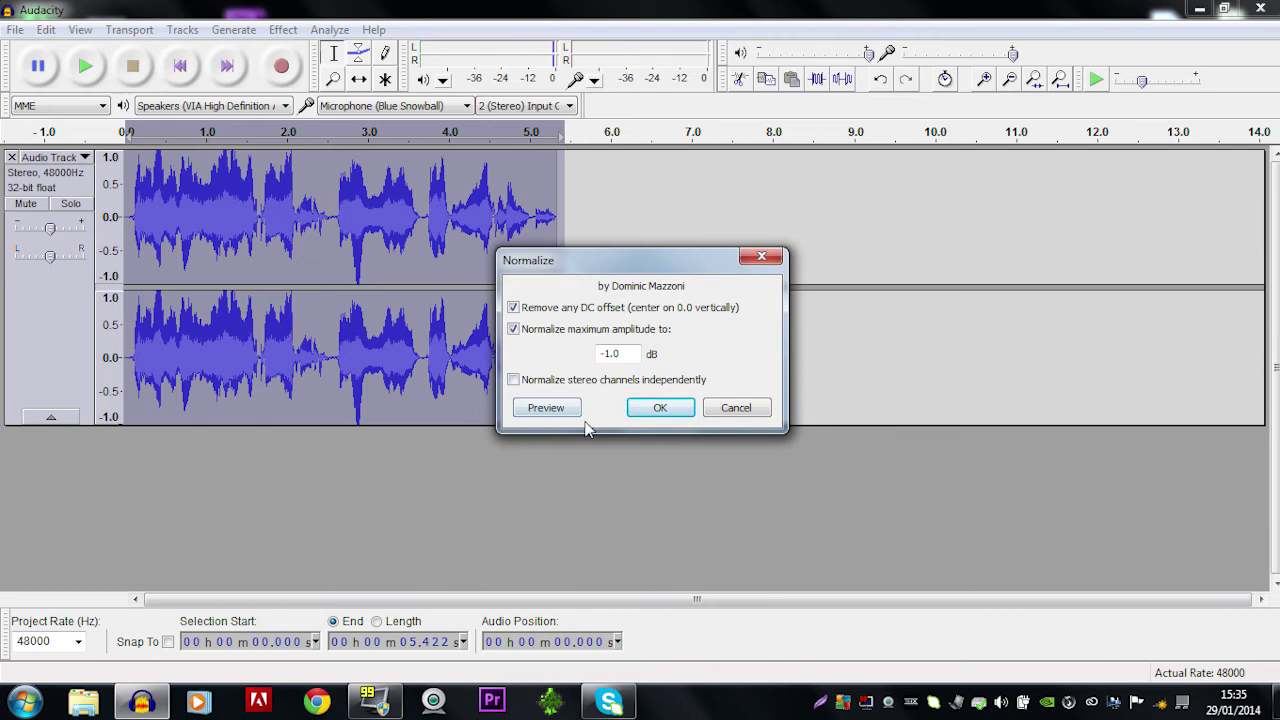
pyautogui.click(661, 408)
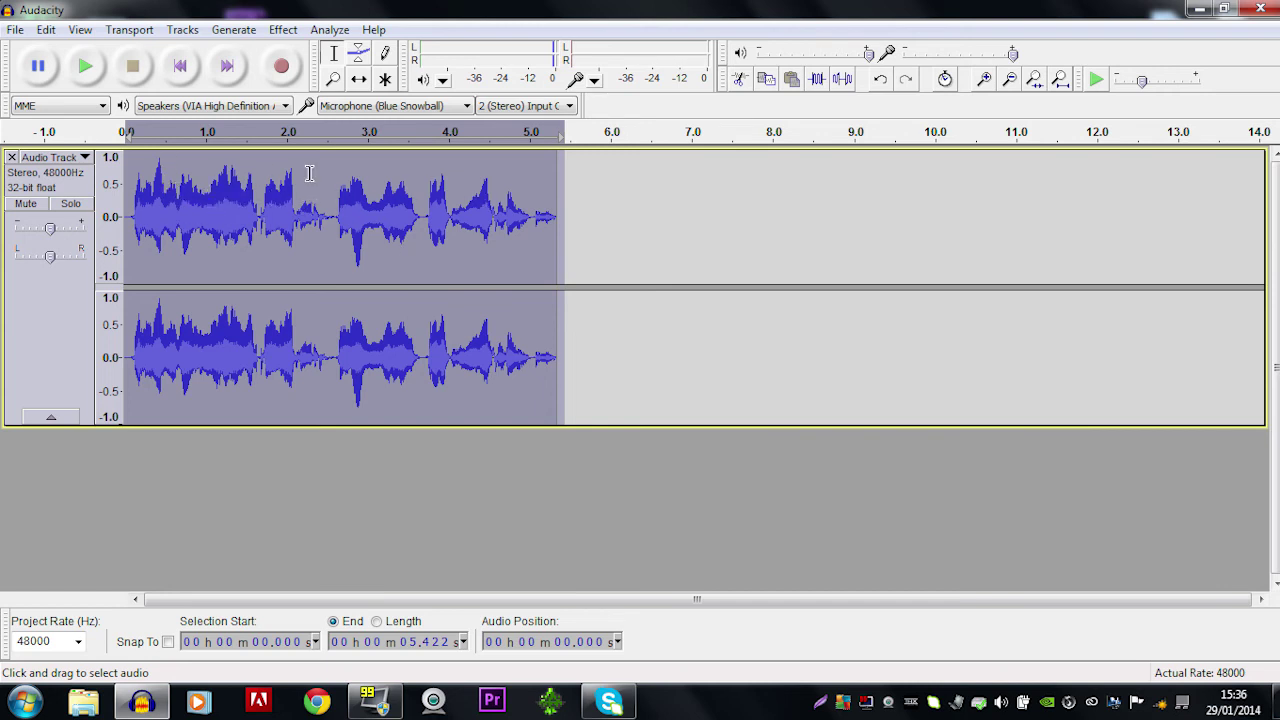
pyautogui.click(84, 67)
# Set up an export of the clip to the Desktop, named test, as WAV (Microsoft) signed 16 bit PCM.
pyautogui.click(16, 29)
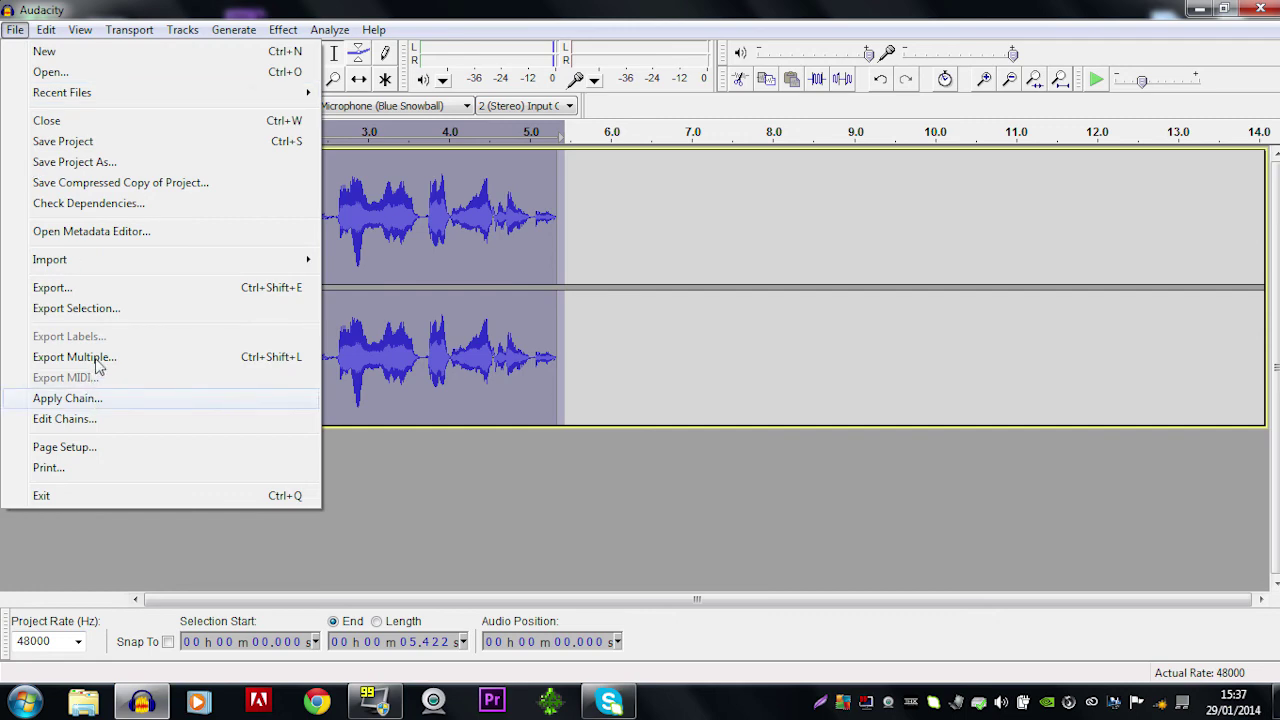
pyautogui.click(111, 287)
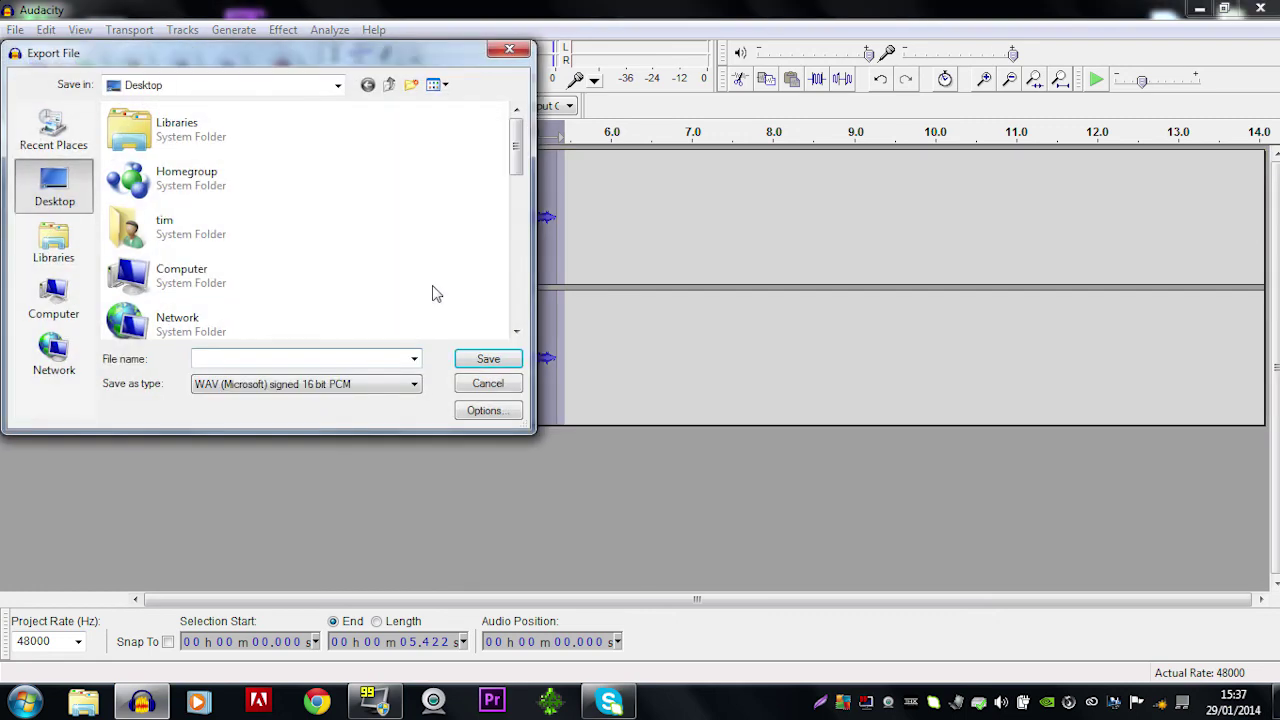
pyautogui.write('test')
pyautogui.press('Tab')
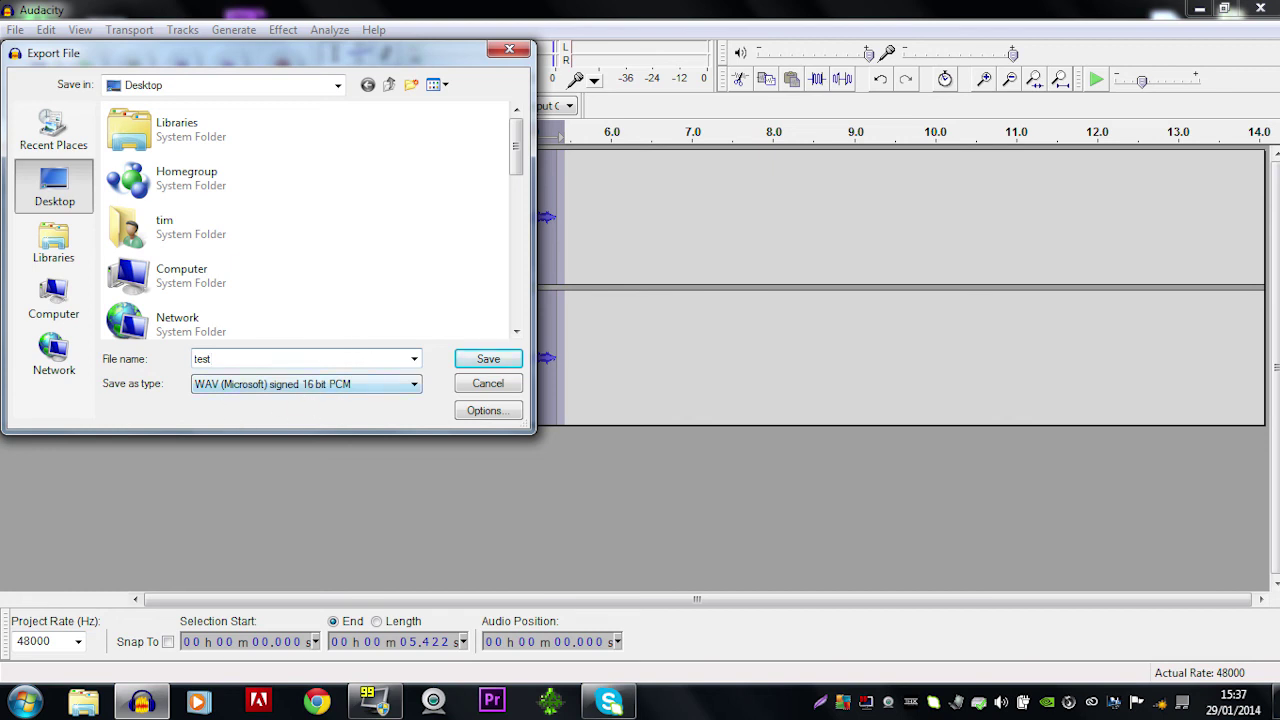
pyautogui.press('Tab')
pyautogui.click(412, 386)
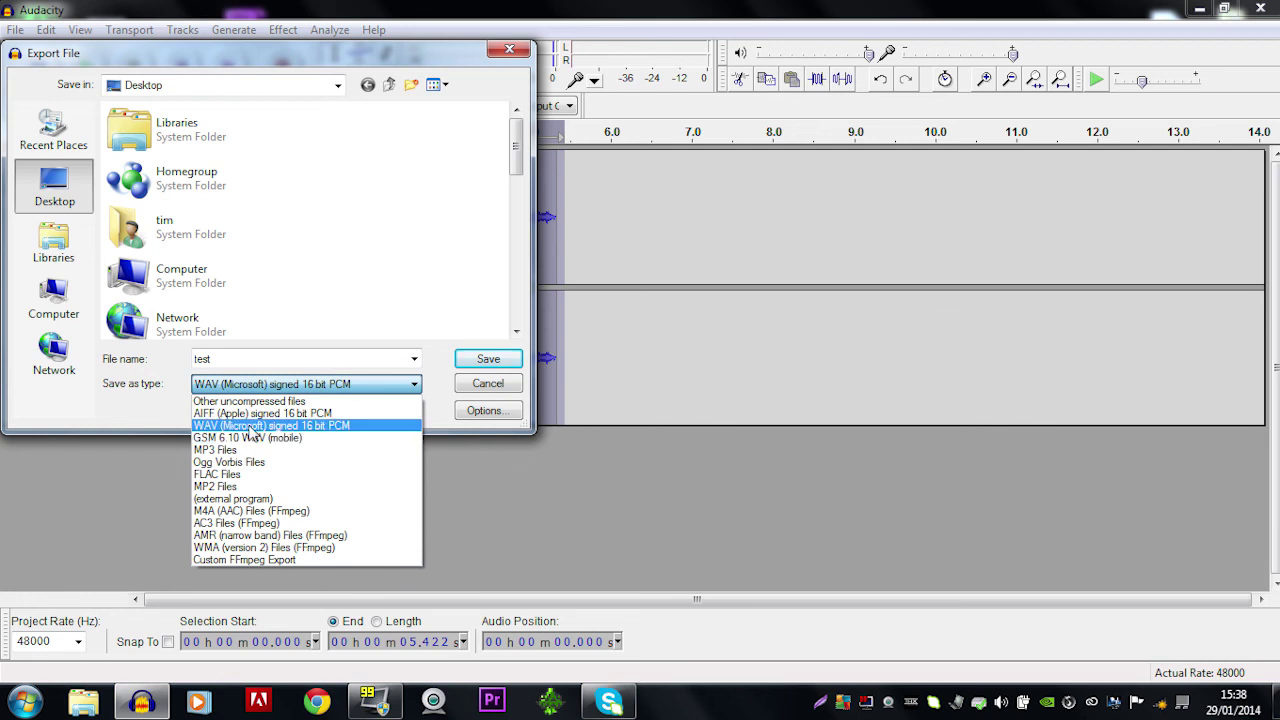
pyautogui.click(252, 427)
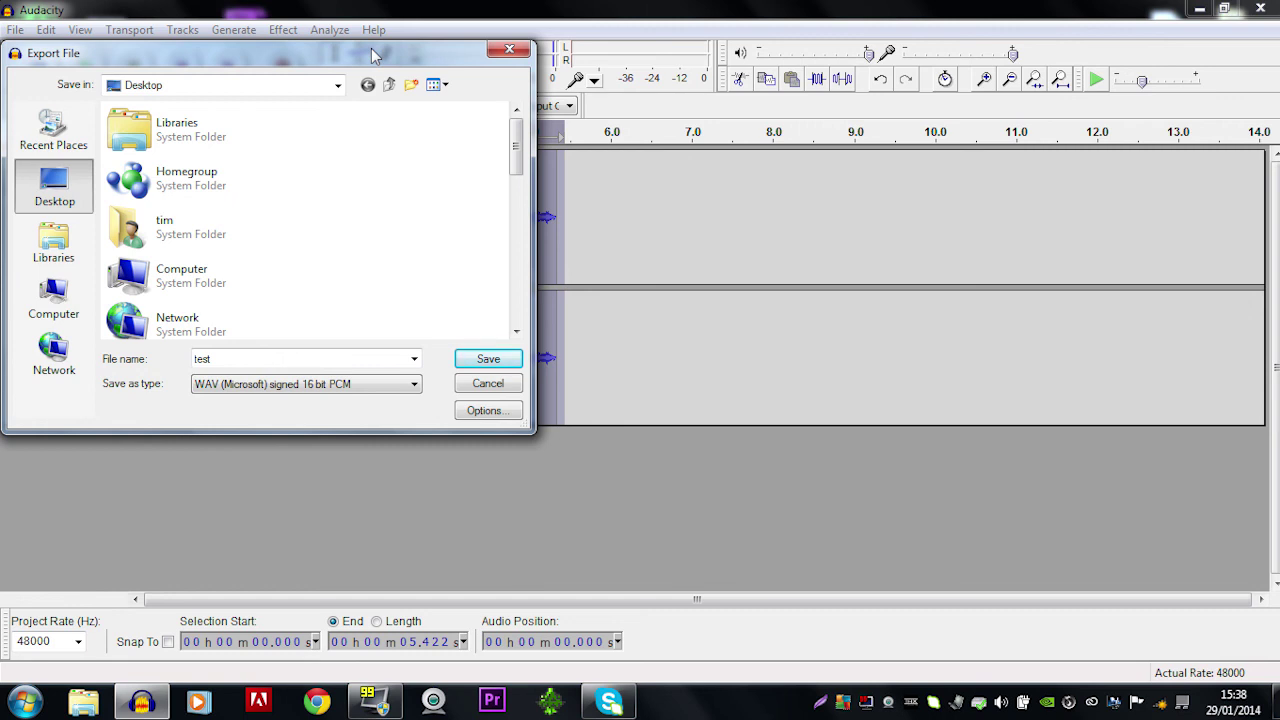
# Save the export with blank metadata tags, and play the finished clip from the start.
pyautogui.click(483, 364)
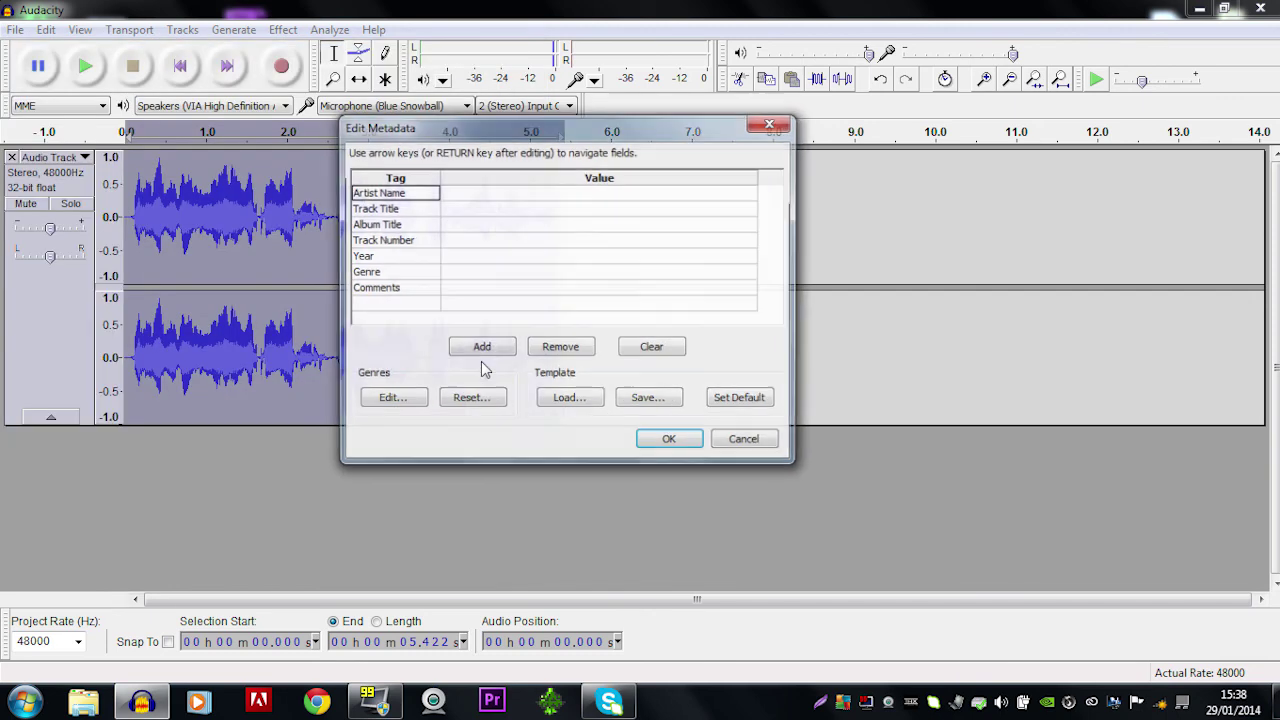
pyautogui.click(668, 444)
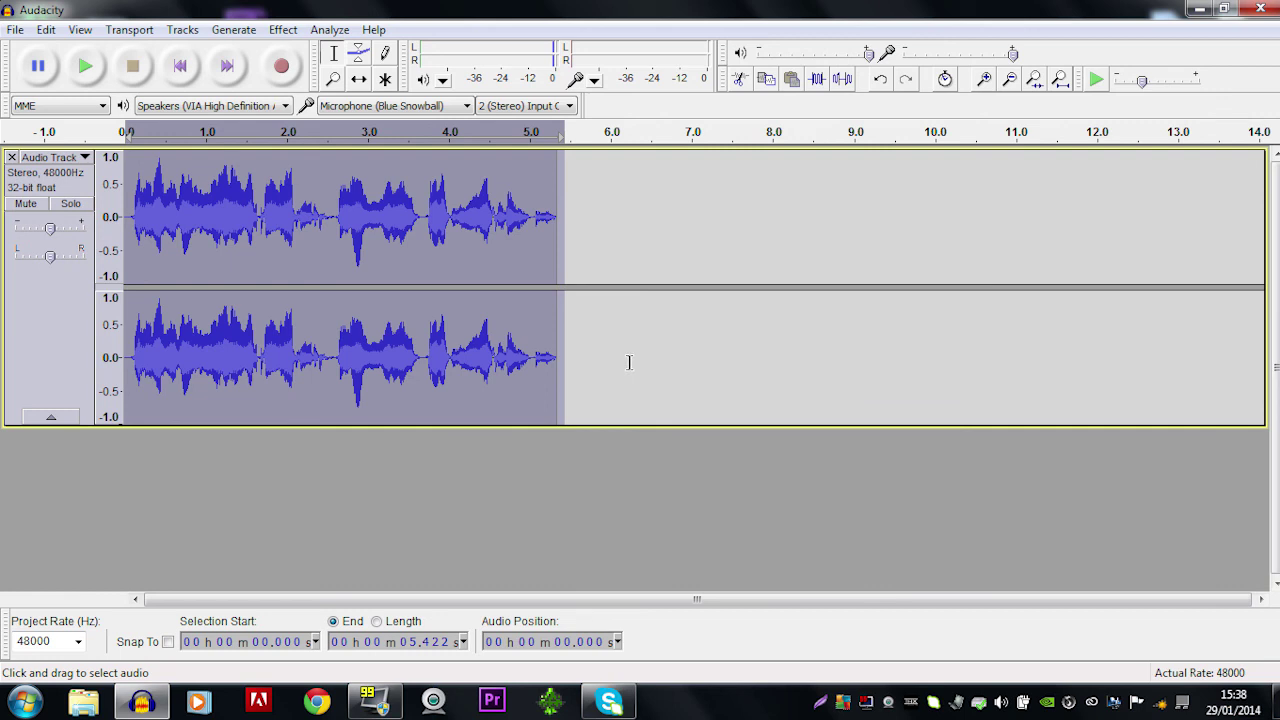
pyautogui.click(84, 70)
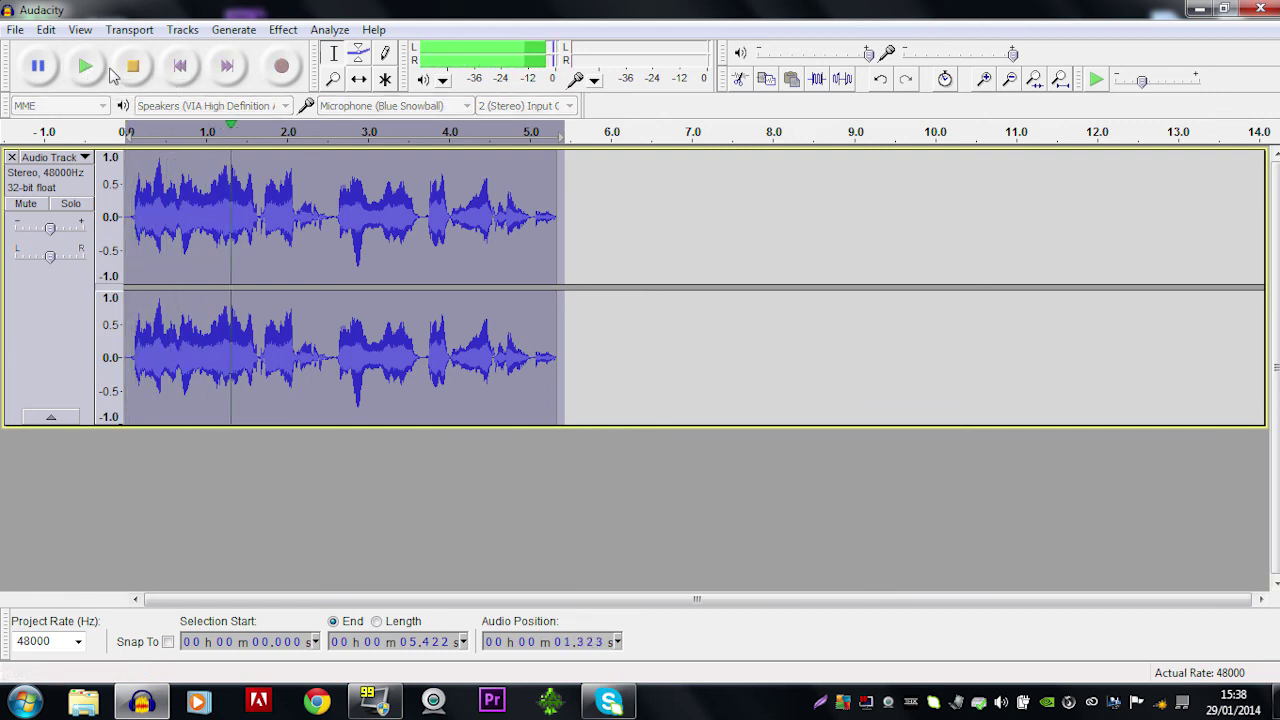